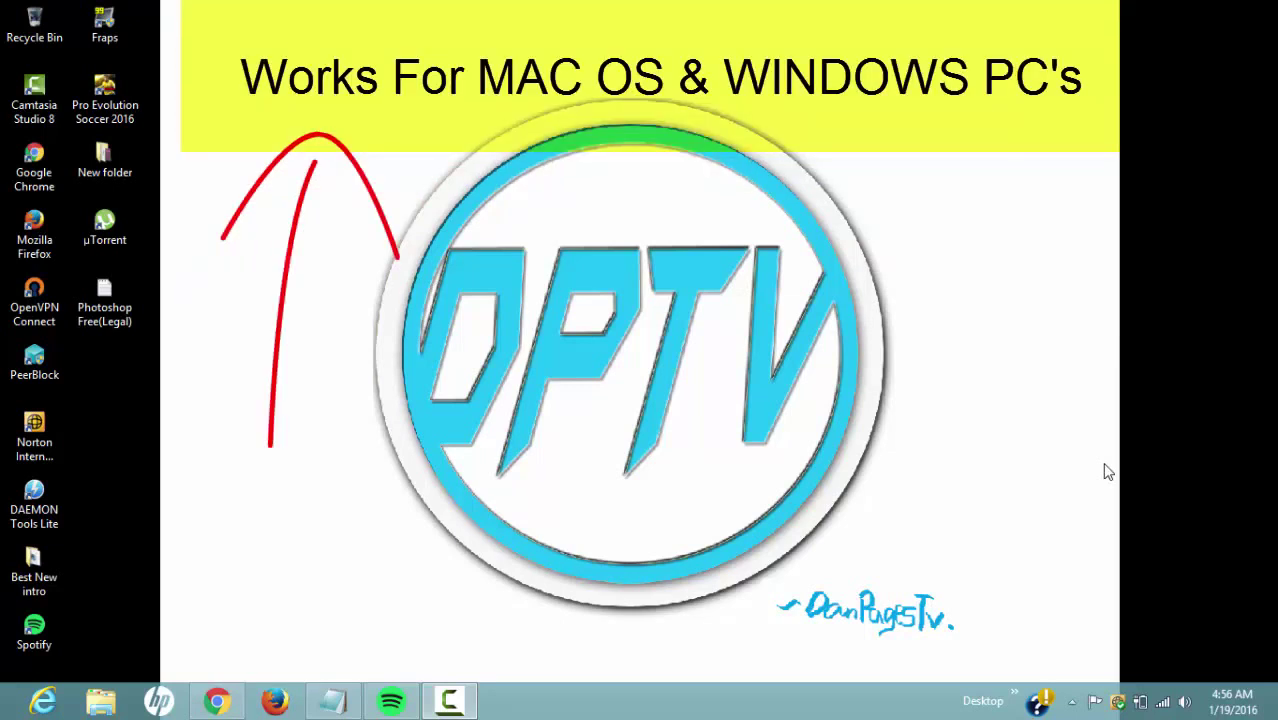
Copy the Adobe CS2 download URL from the Notepad notes, then minimize Notepad.
click(333, 700)
drag(199, 228, 648, 189)
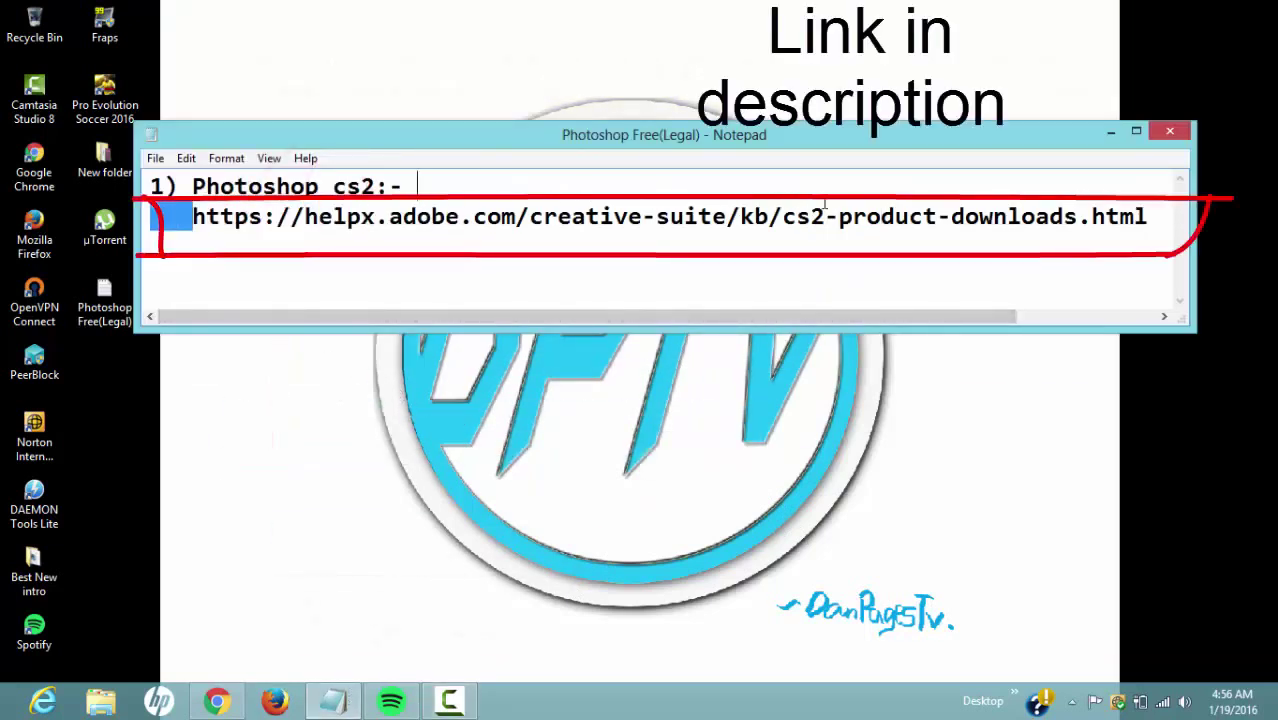
drag(1082, 193, 1150, 212)
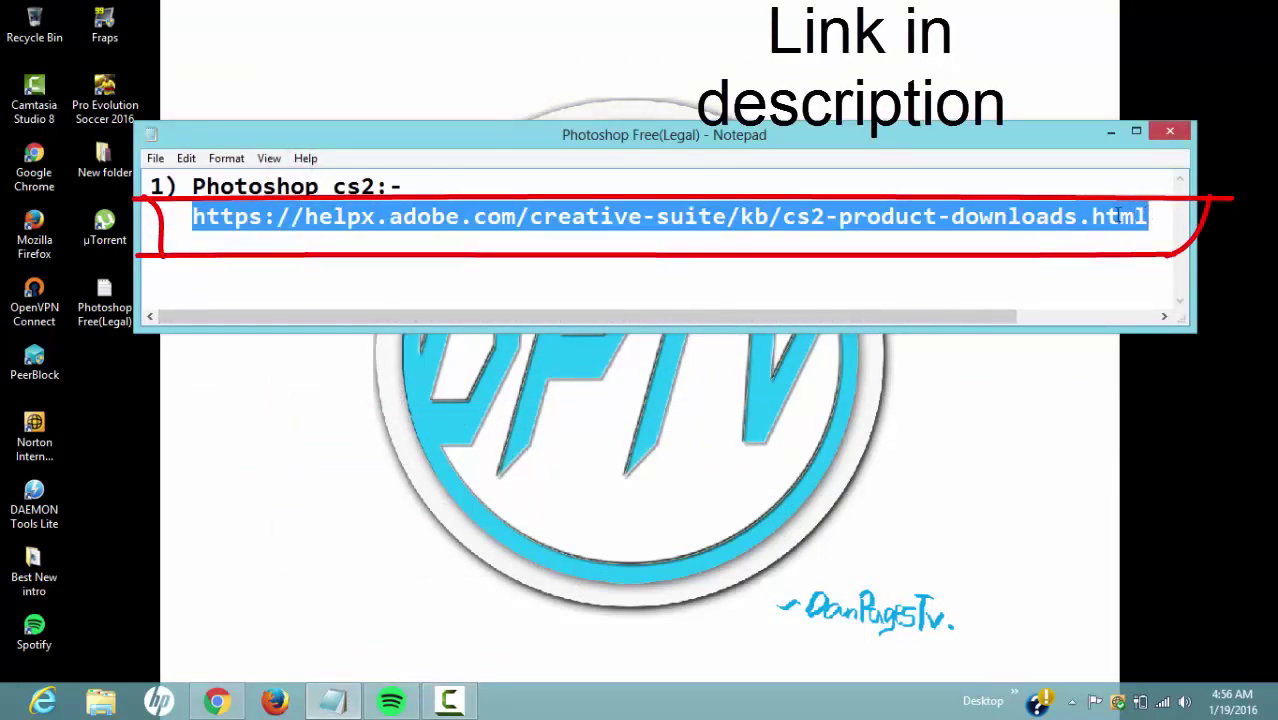
right_click(1115, 215)
click(1097, 272)
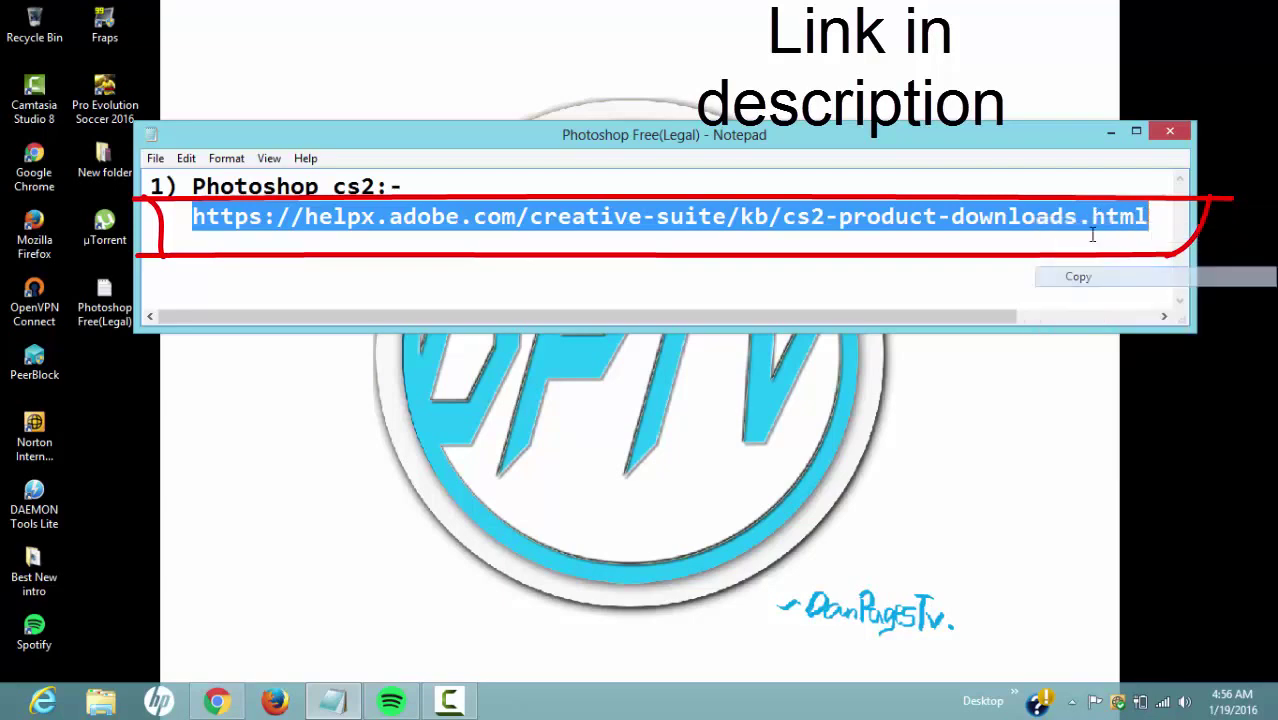
click(1110, 133)
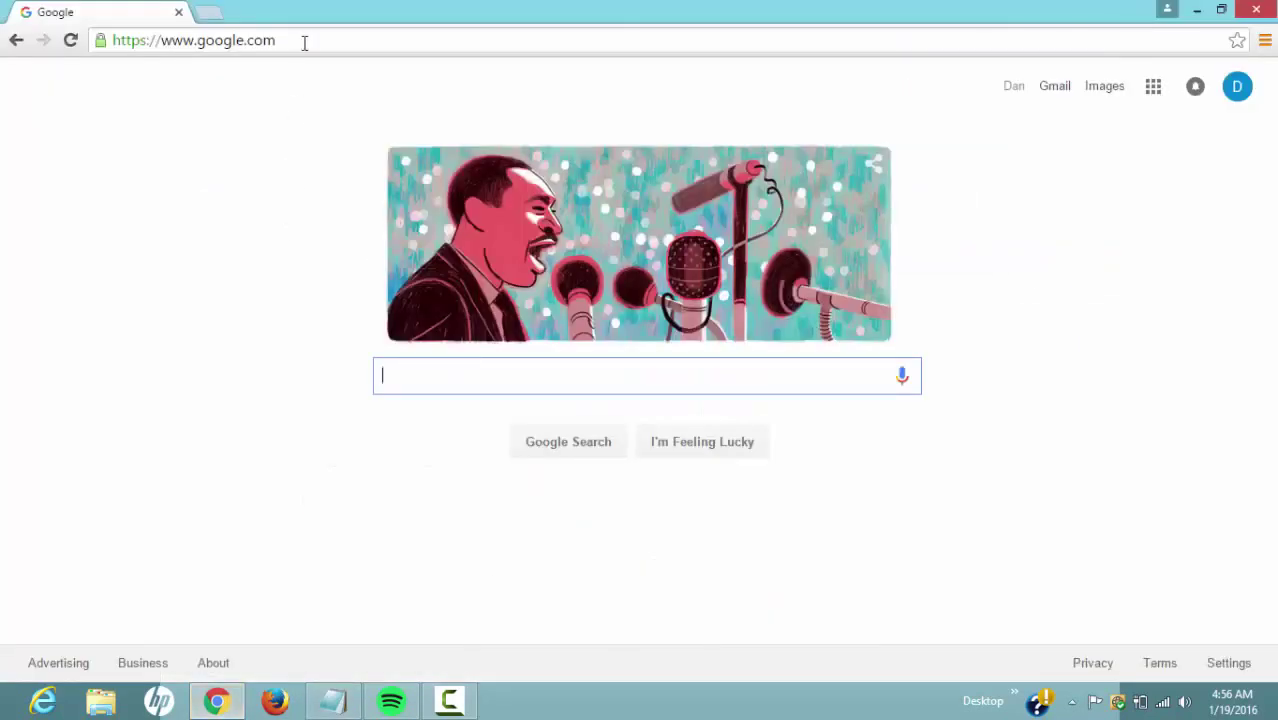
Paste the copied link into Chrome's address bar and load Adobe's CS2 download help page.
click(305, 42)
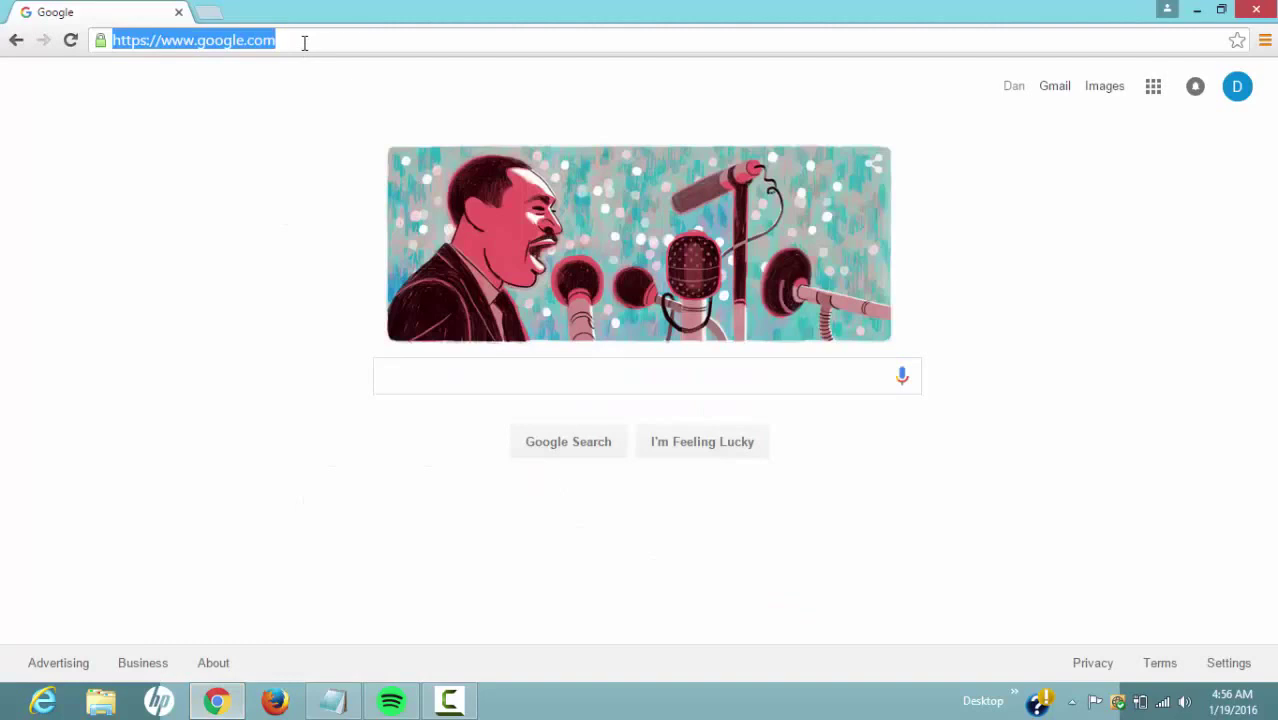
right_click(305, 42)
click(357, 157)
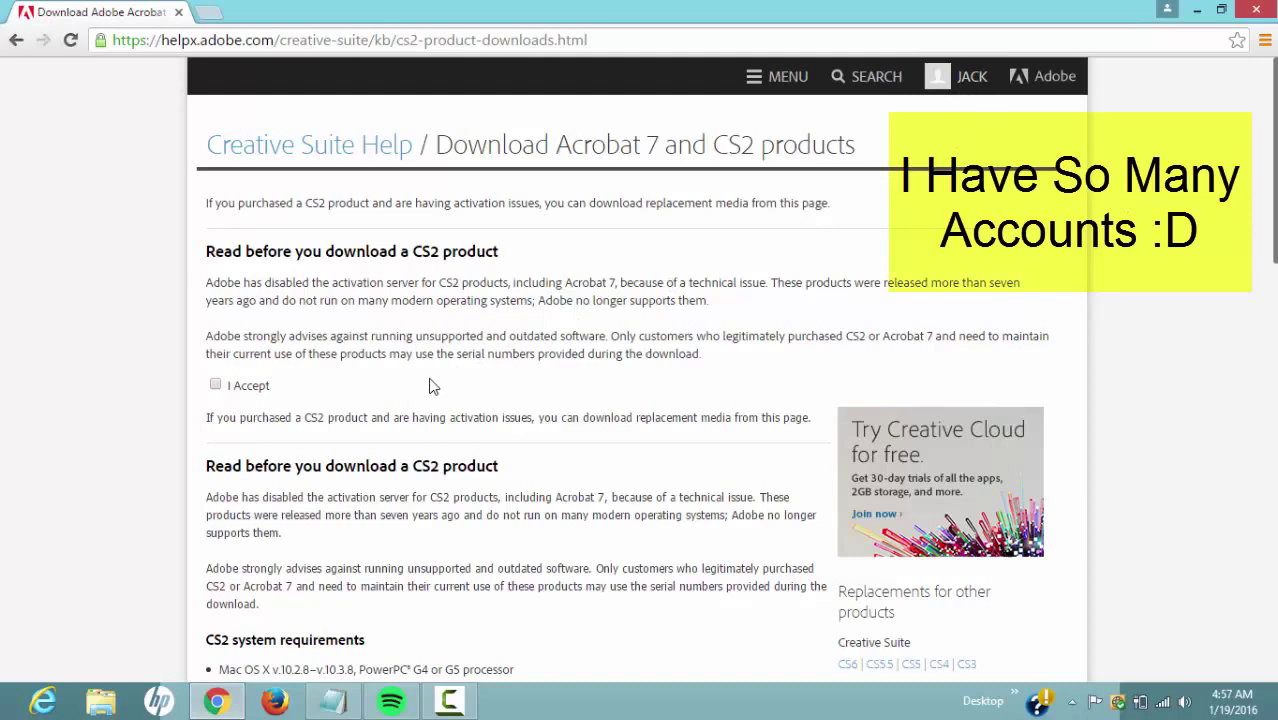
Tick I Accept for the CS2 download terms and scroll down to the language download list.
scroll(432, 386, down, 1)
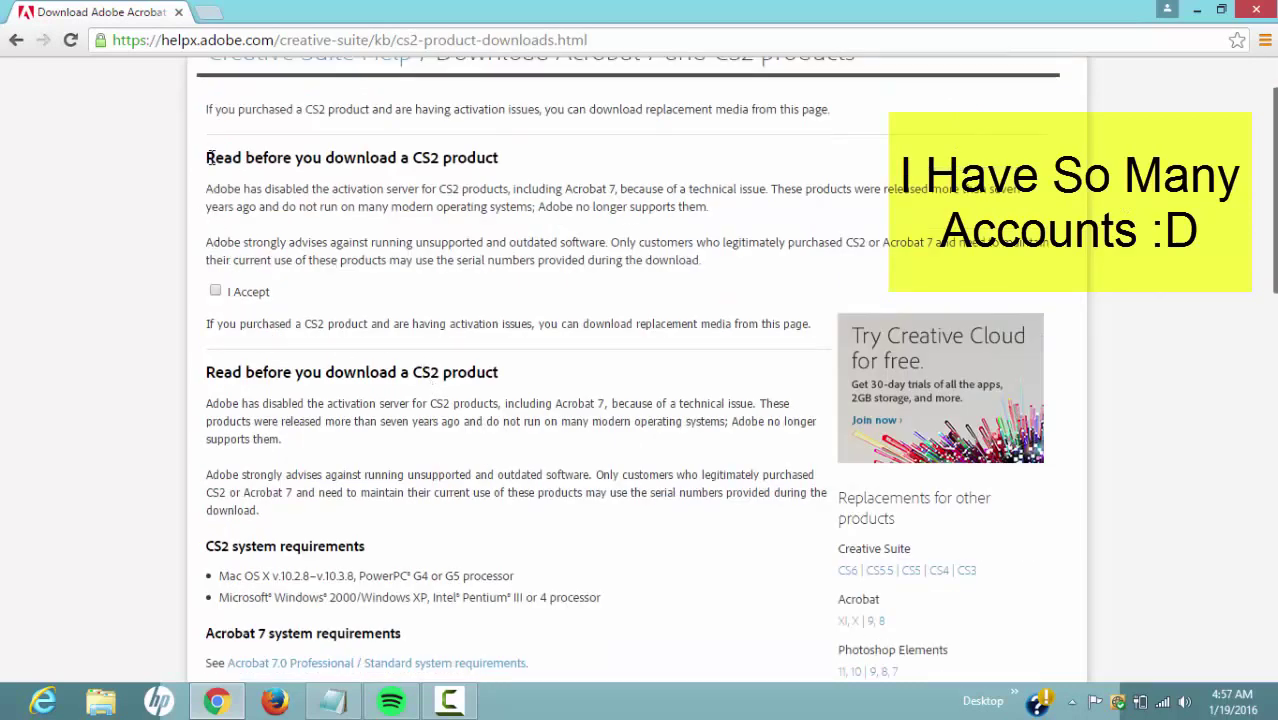
click(215, 291)
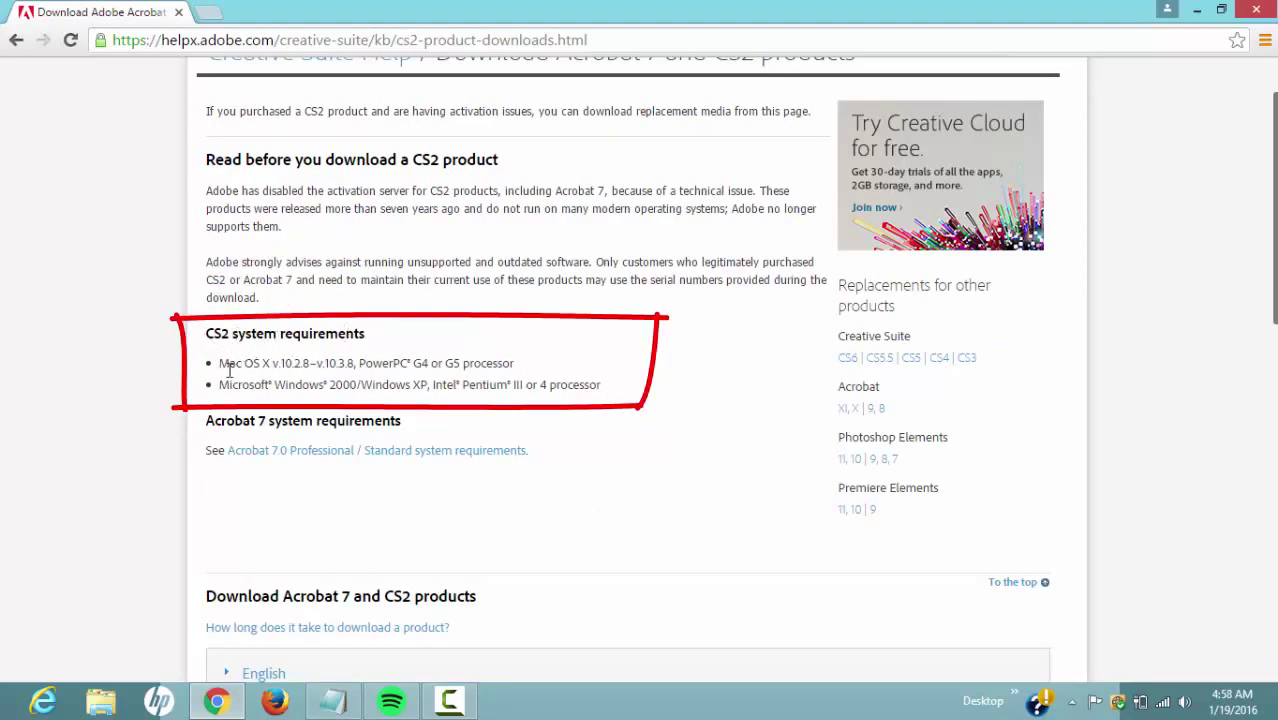
mouse_move(229, 366)
mouse_down()
mouse_move(305, 366)
mouse_move(239, 386)
mouse_move(323, 386)
mouse_up()
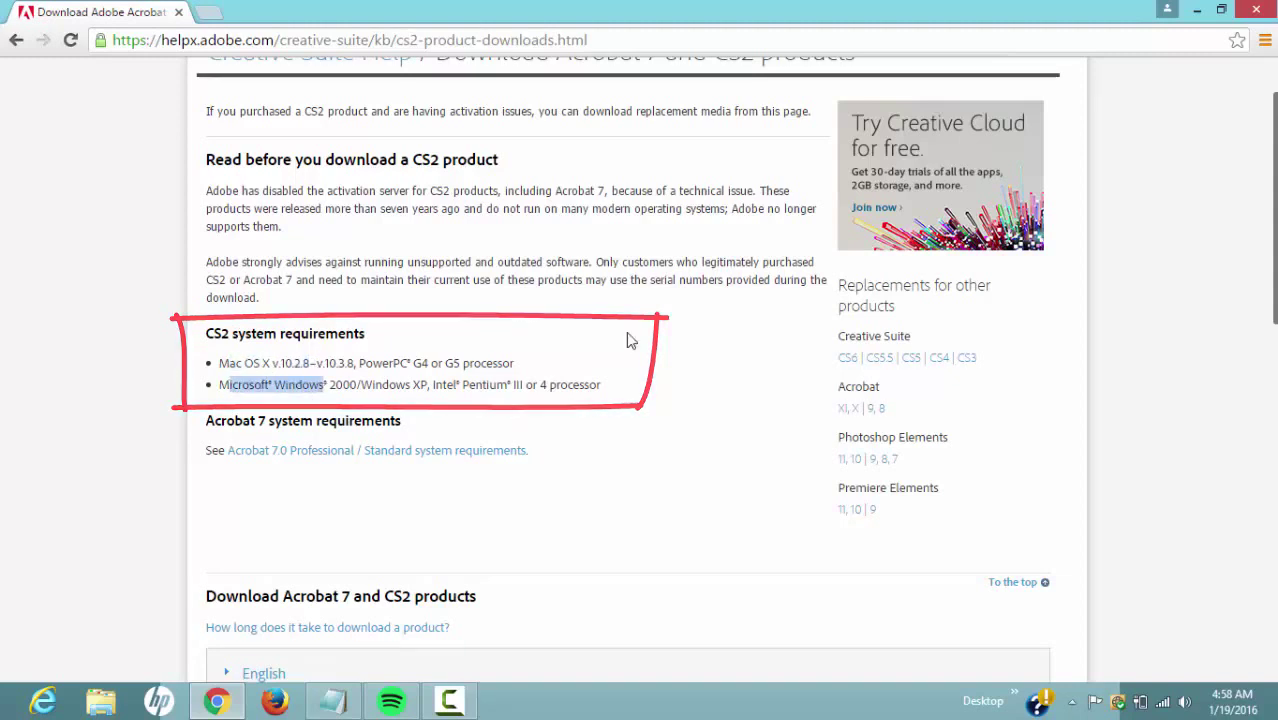
scroll(669, 336, down, 3)
click(263, 120)
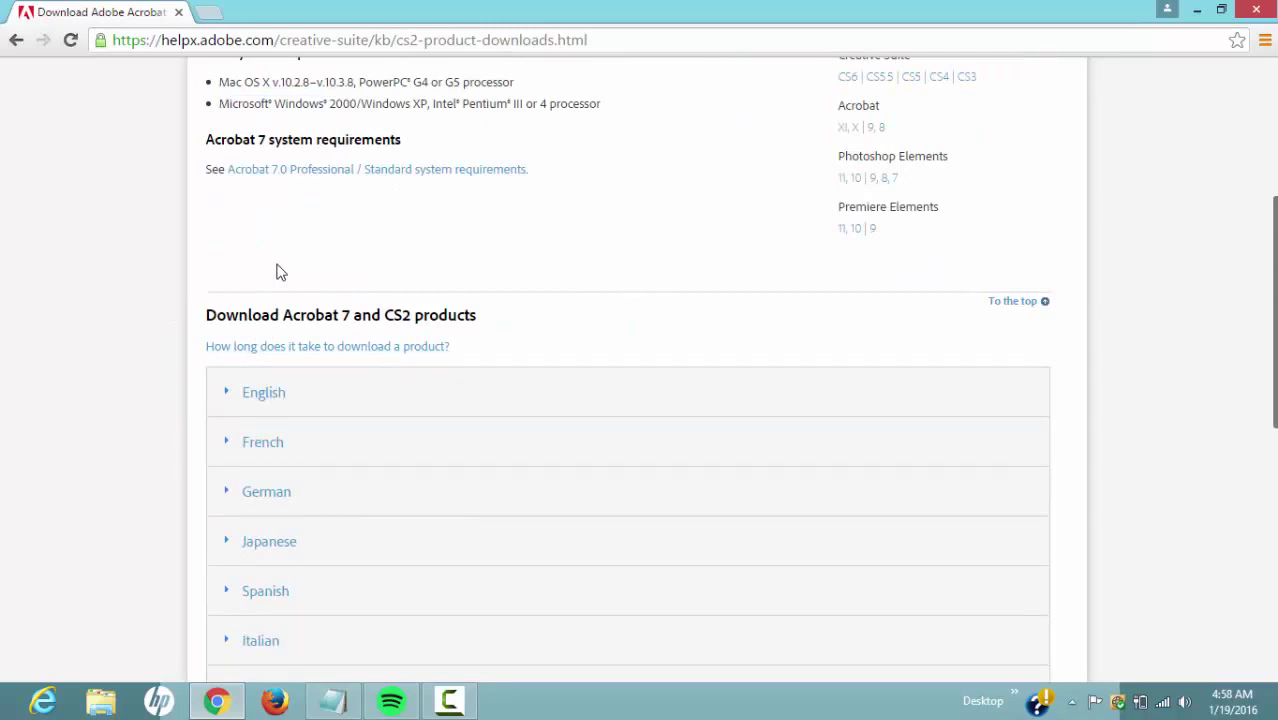
Expand the English list and download the Windows installer PhSp_CS2_English.exe for Photoshop CS2.
scroll(280, 272, down, 1)
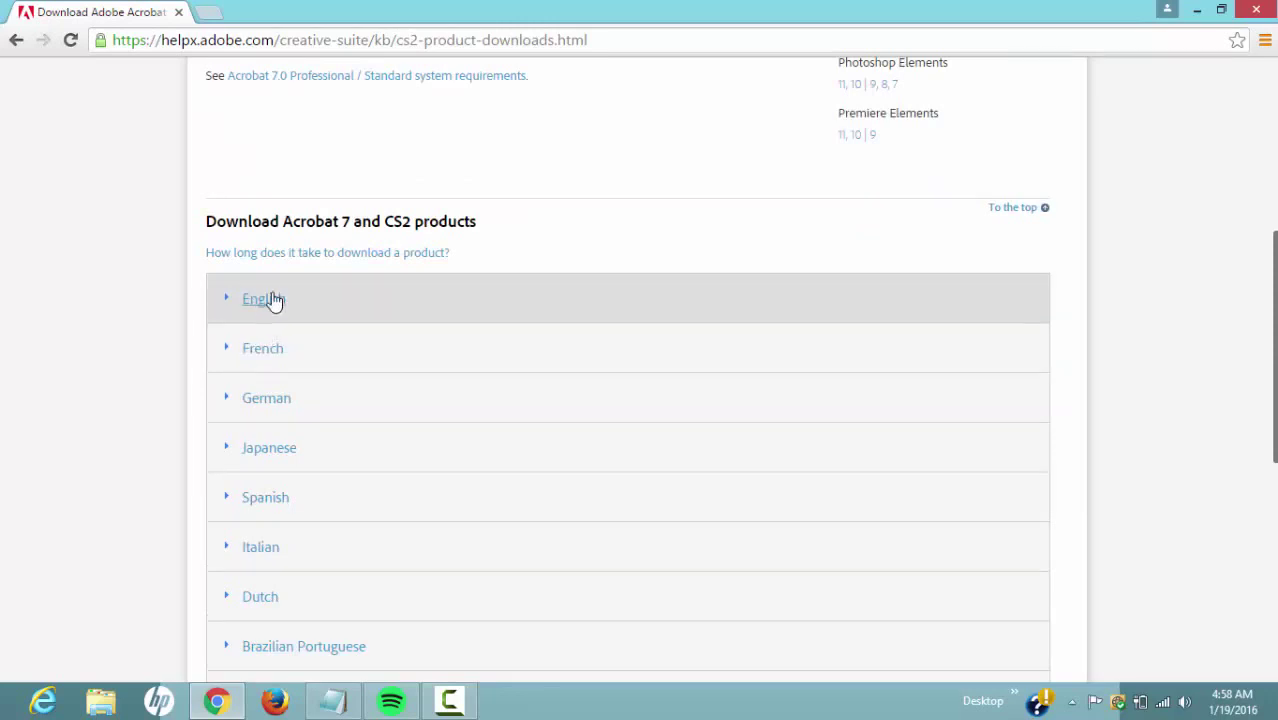
click(275, 302)
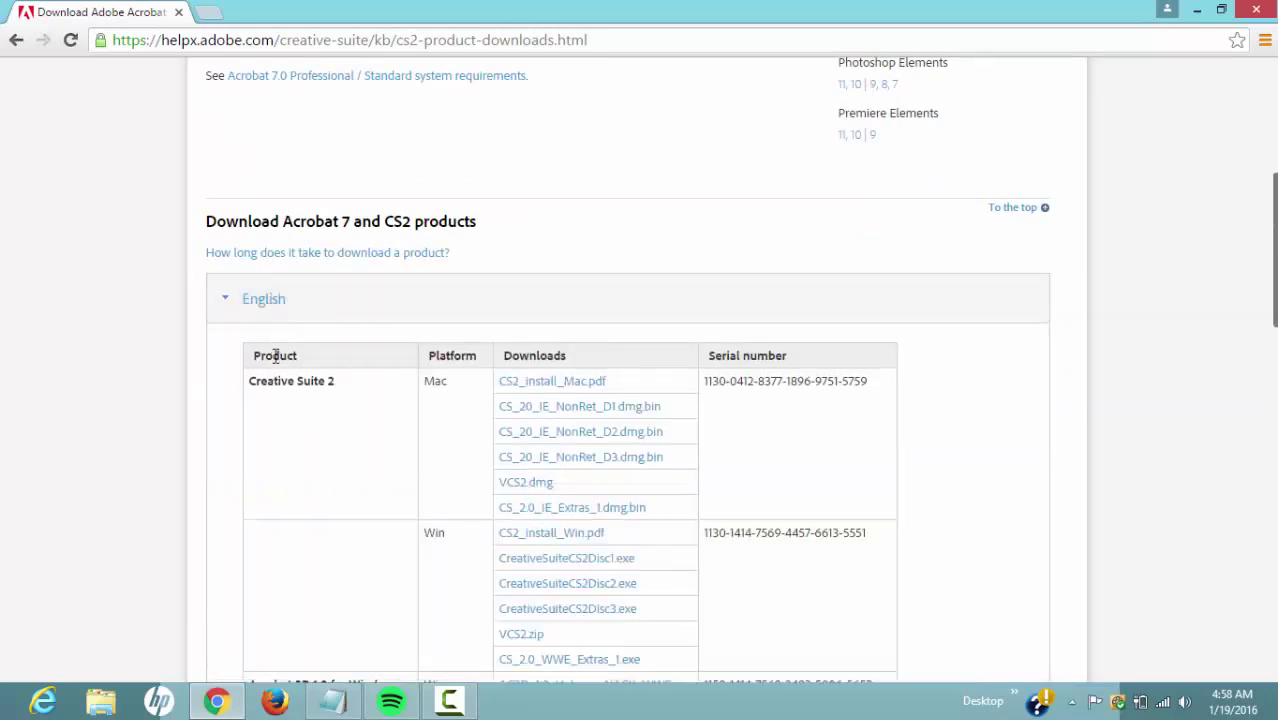
scroll(320, 345, down, 1)
scroll(686, 294, down, 4)
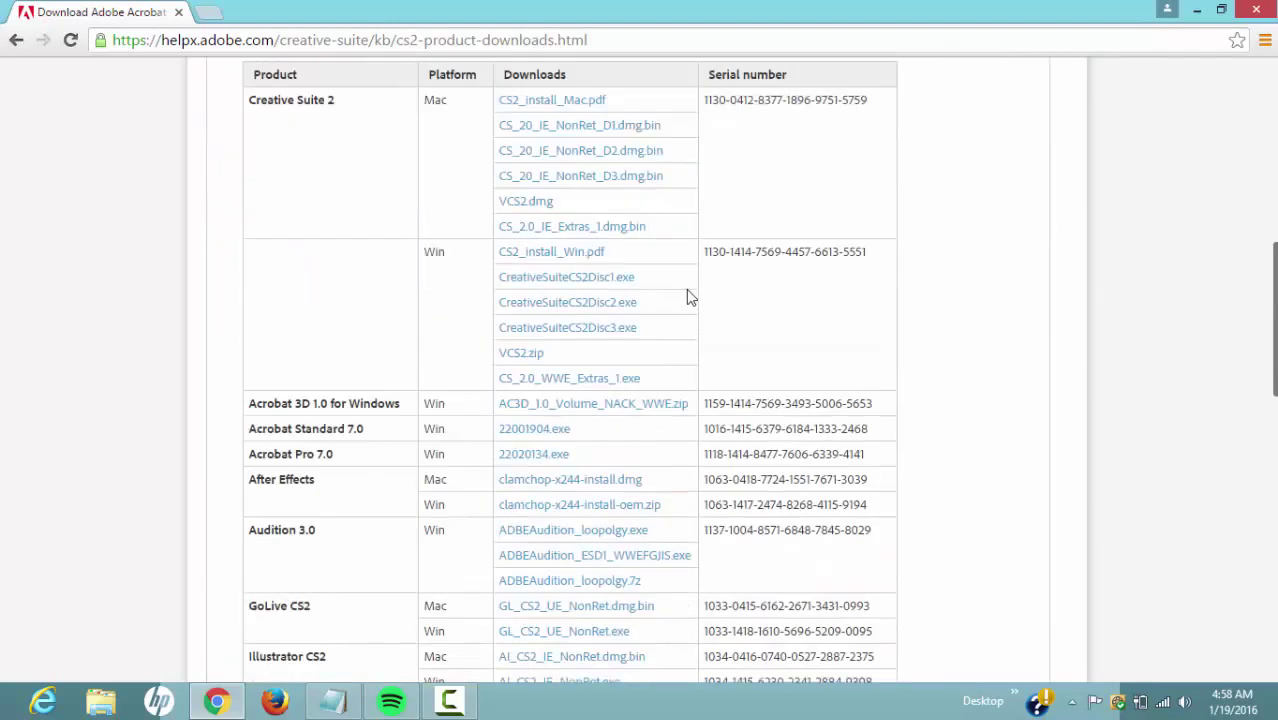
scroll(686, 294, down, 2)
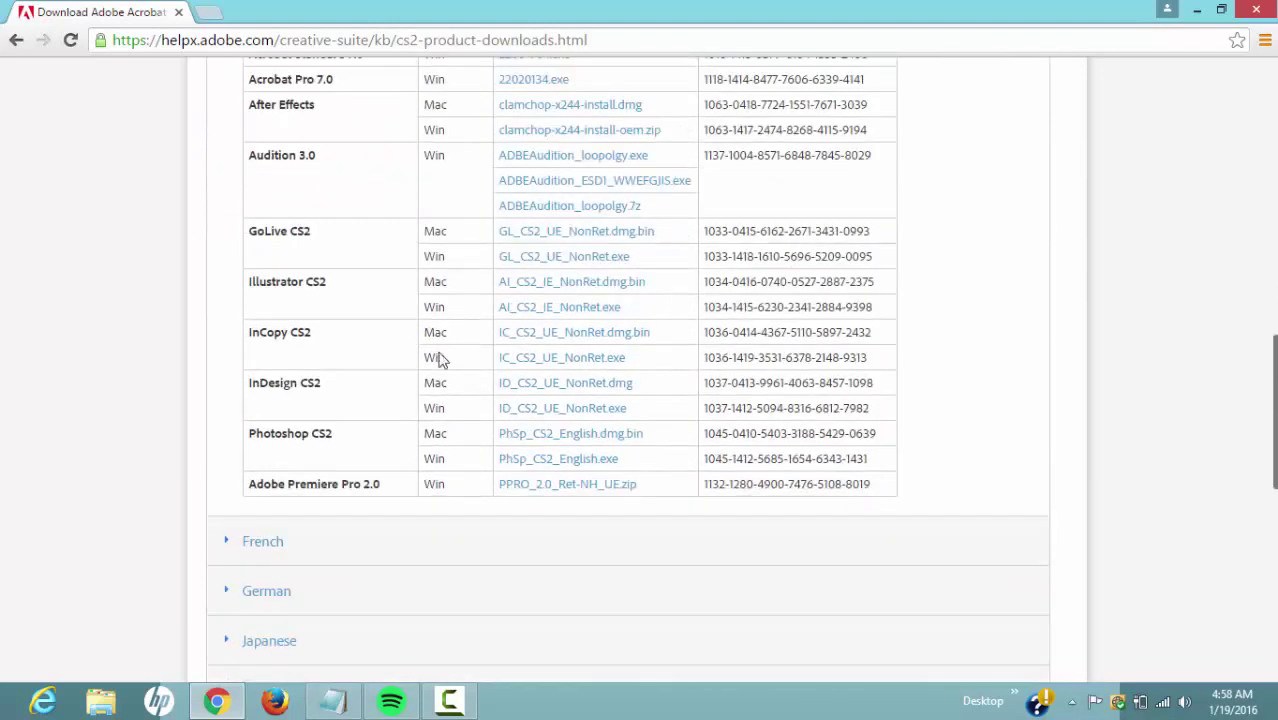
click(548, 459)
scroll(545, 466, down, 10)
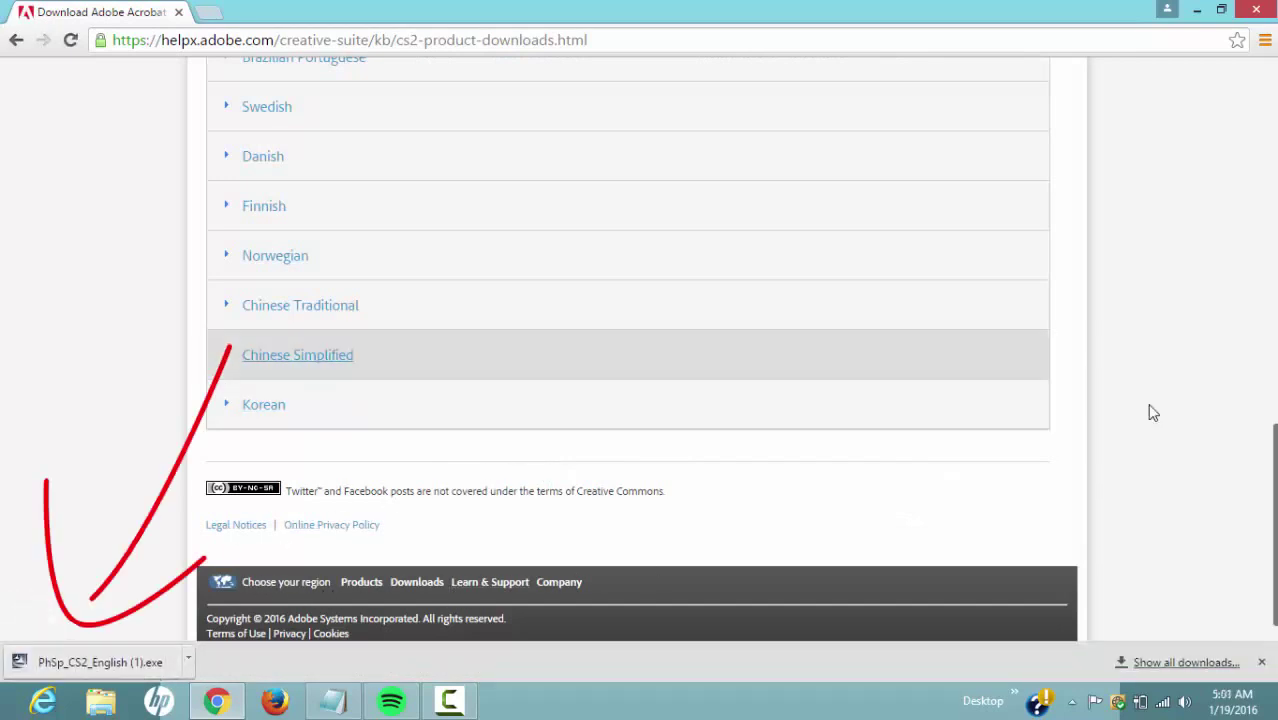
Run the downloaded installer, minimize Chrome, and extract to the default C:\PhSp_CS2_UE_Ret folder.
click(90, 664)
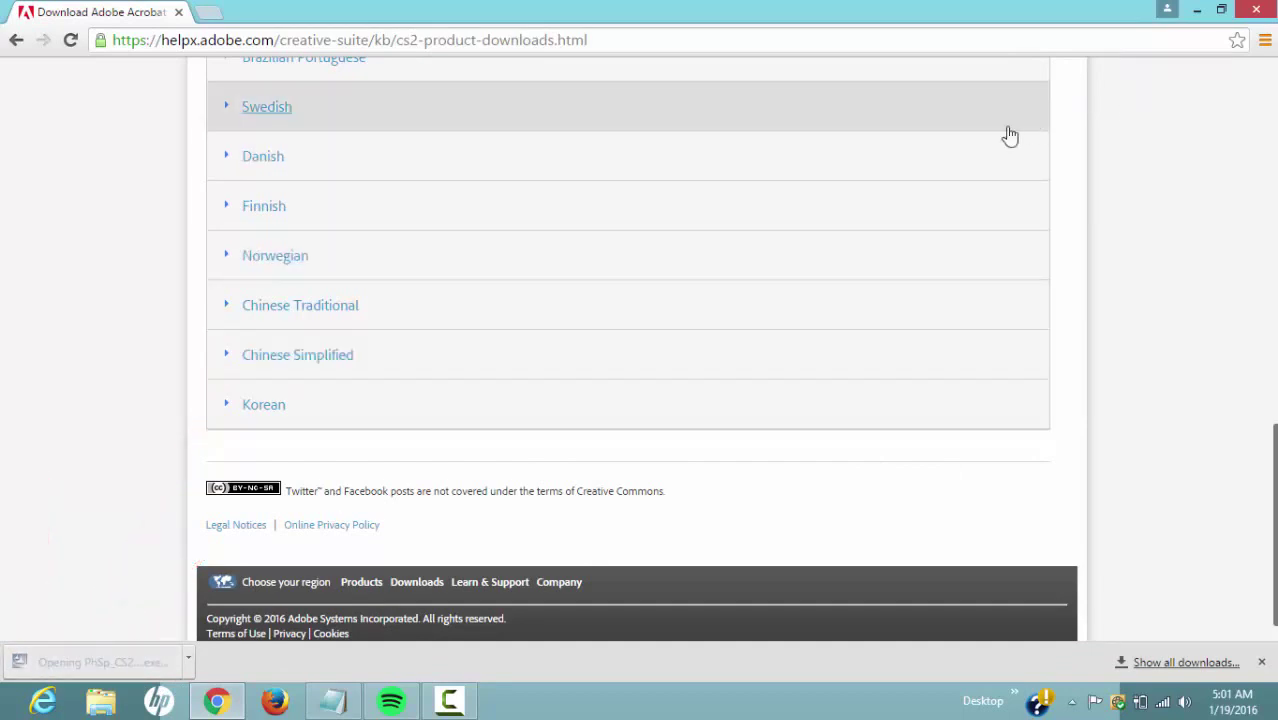
click(1197, 10)
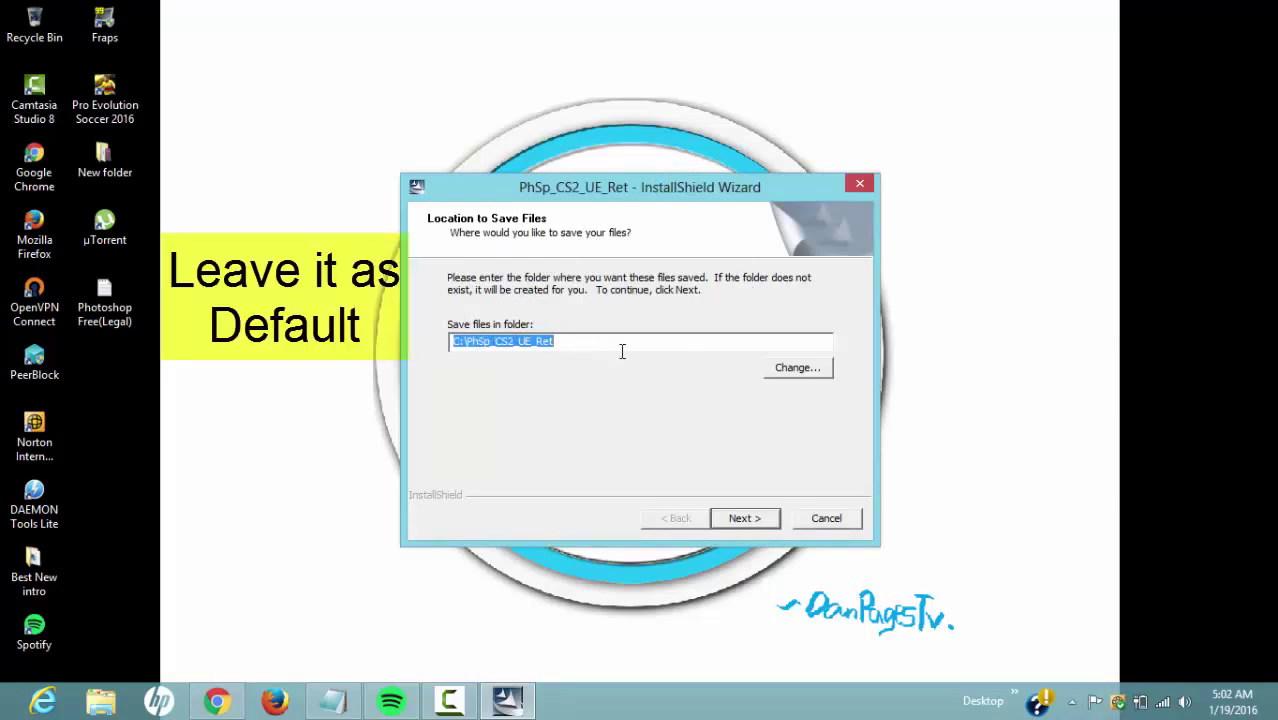
click(578, 344)
click(738, 518)
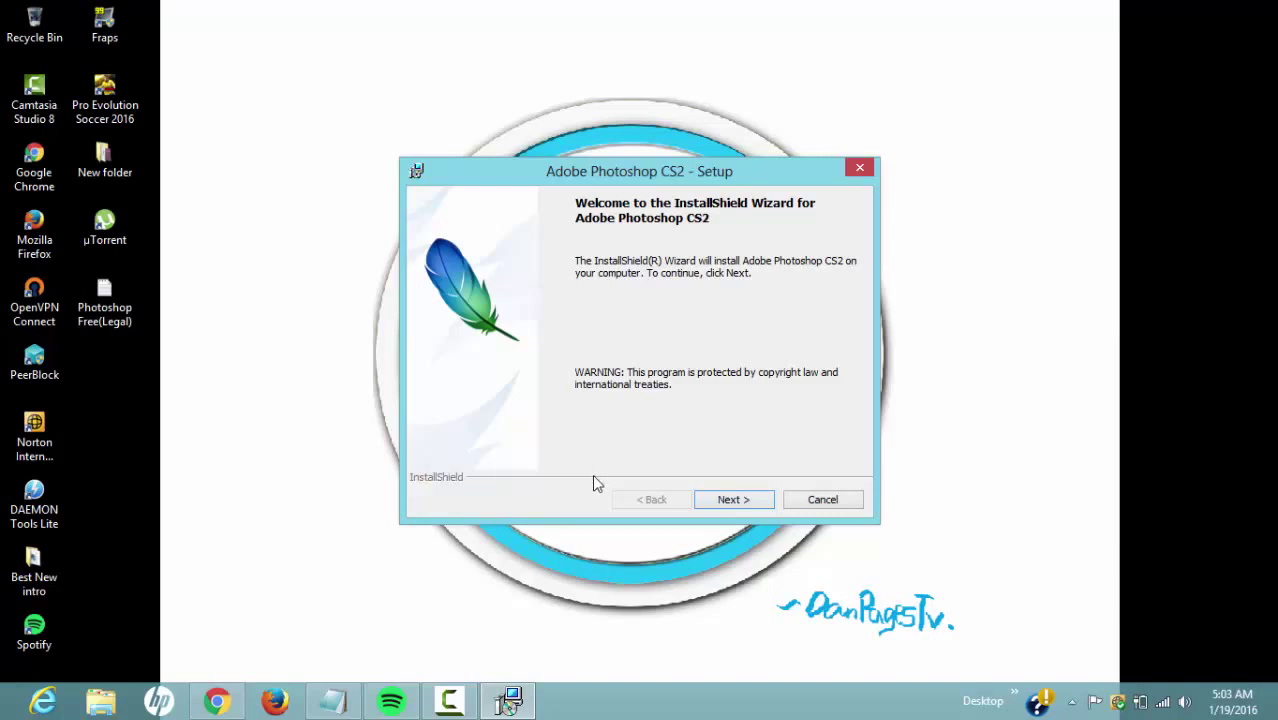
Continue past the welcome page, keep English as the agreement language, and accept the licence.
click(750, 510)
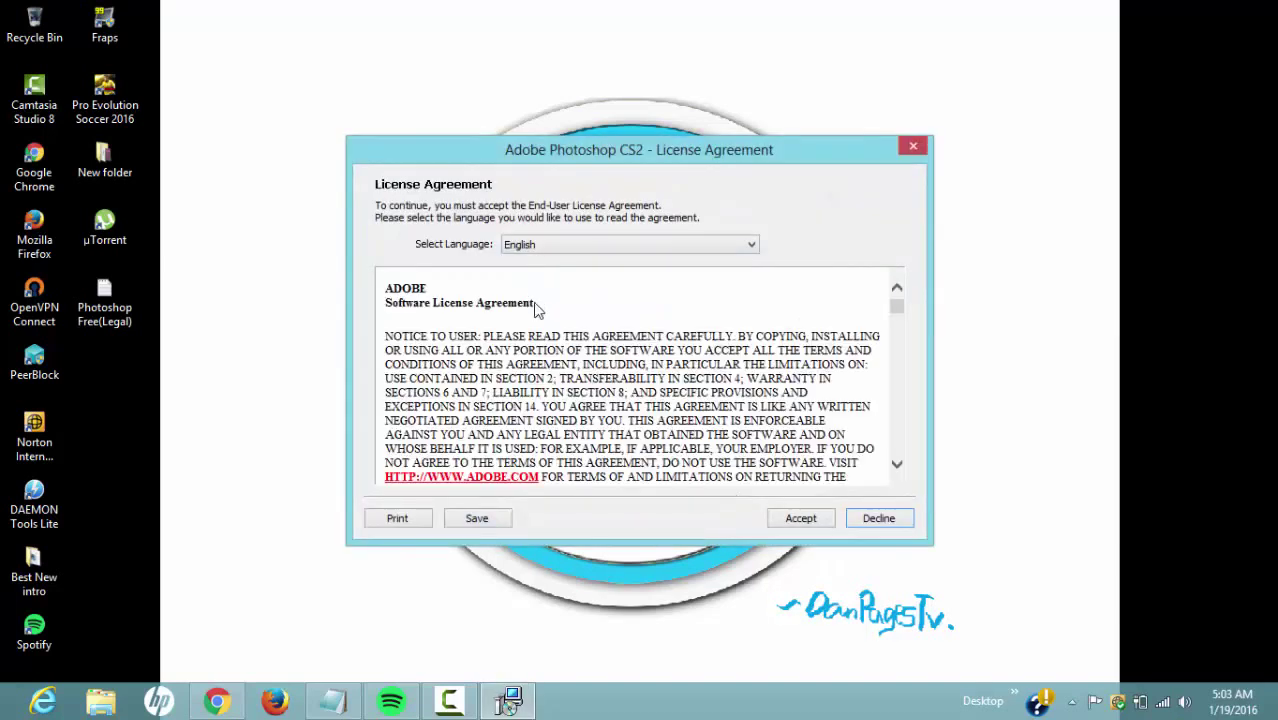
click(563, 242)
click(563, 242)
click(801, 519)
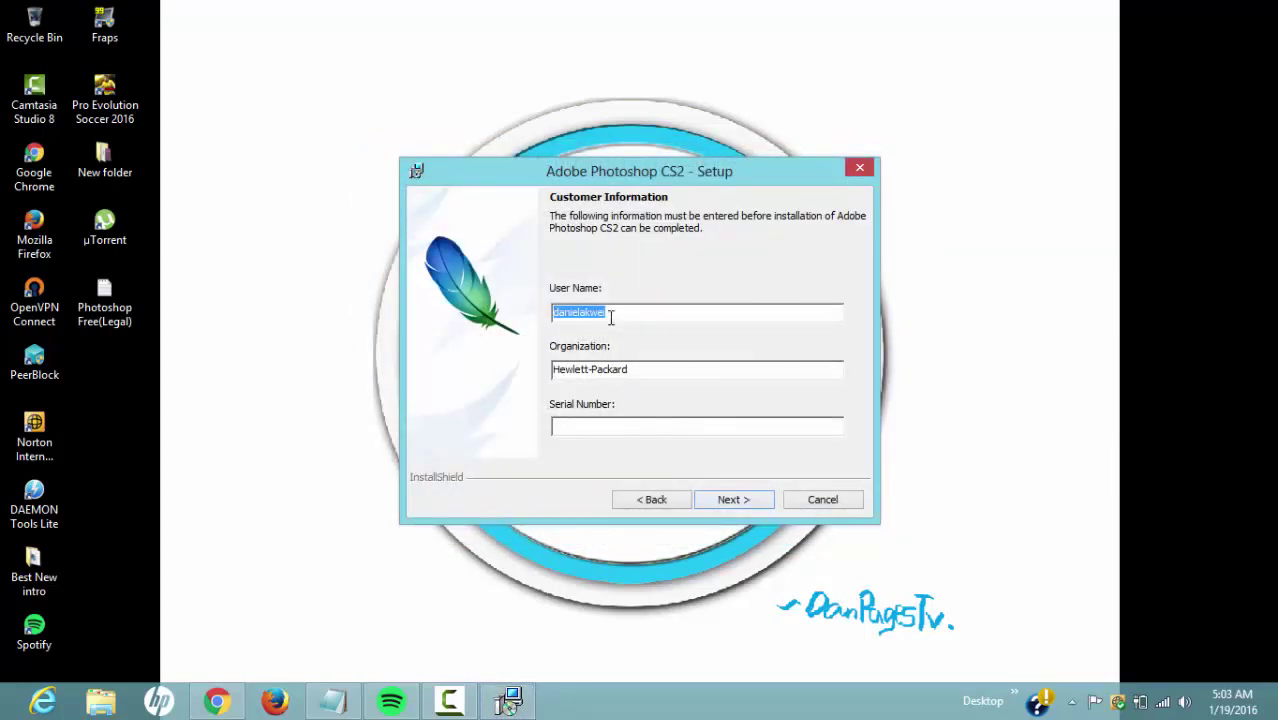
Clear the User Name and Organization fields and enter the same new name in both.
key(BackSpace)
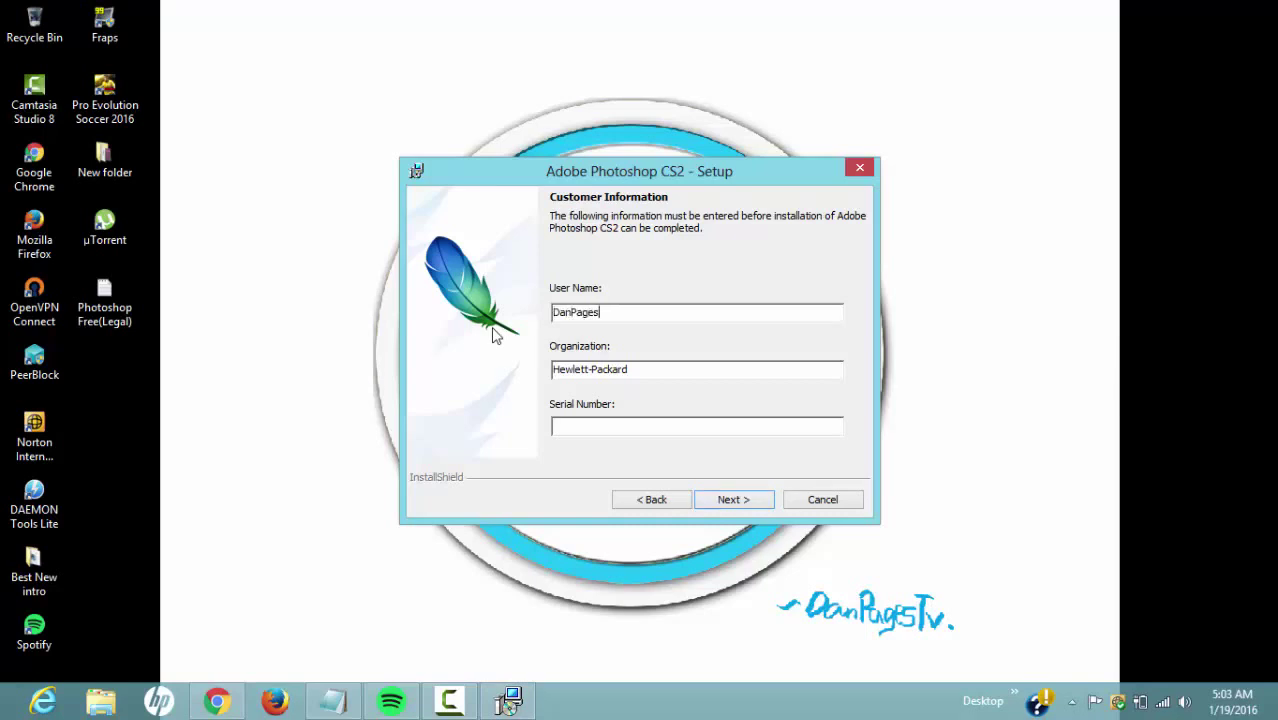
key(Tab)
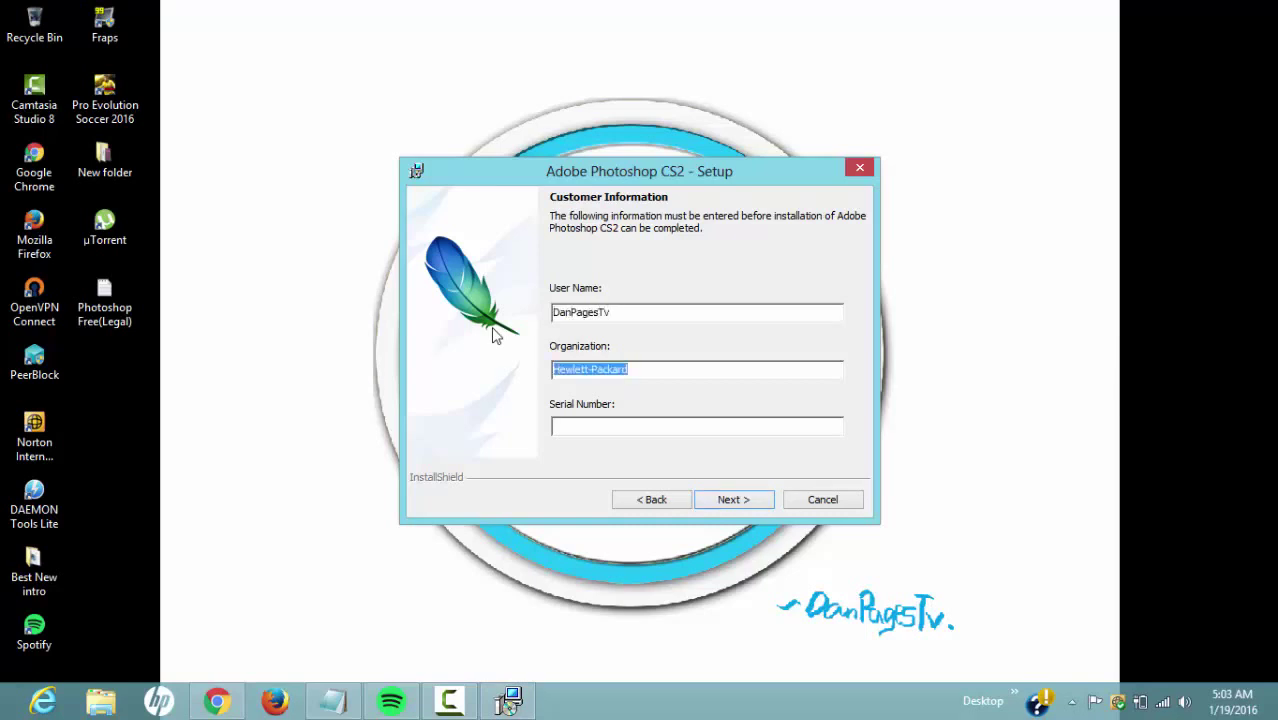
key(BackSpace)
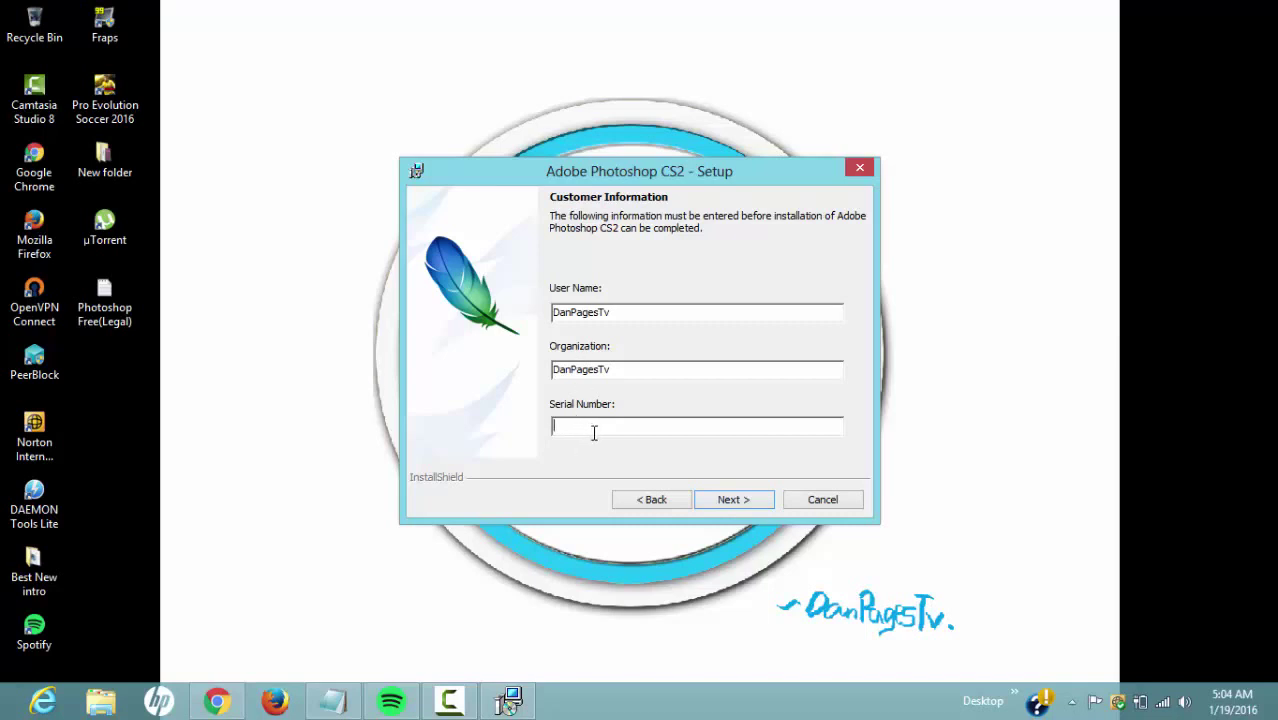
Return to Adobe's page in Chrome, expand English, and find the Photoshop CS2 Windows serial number.
click(222, 704)
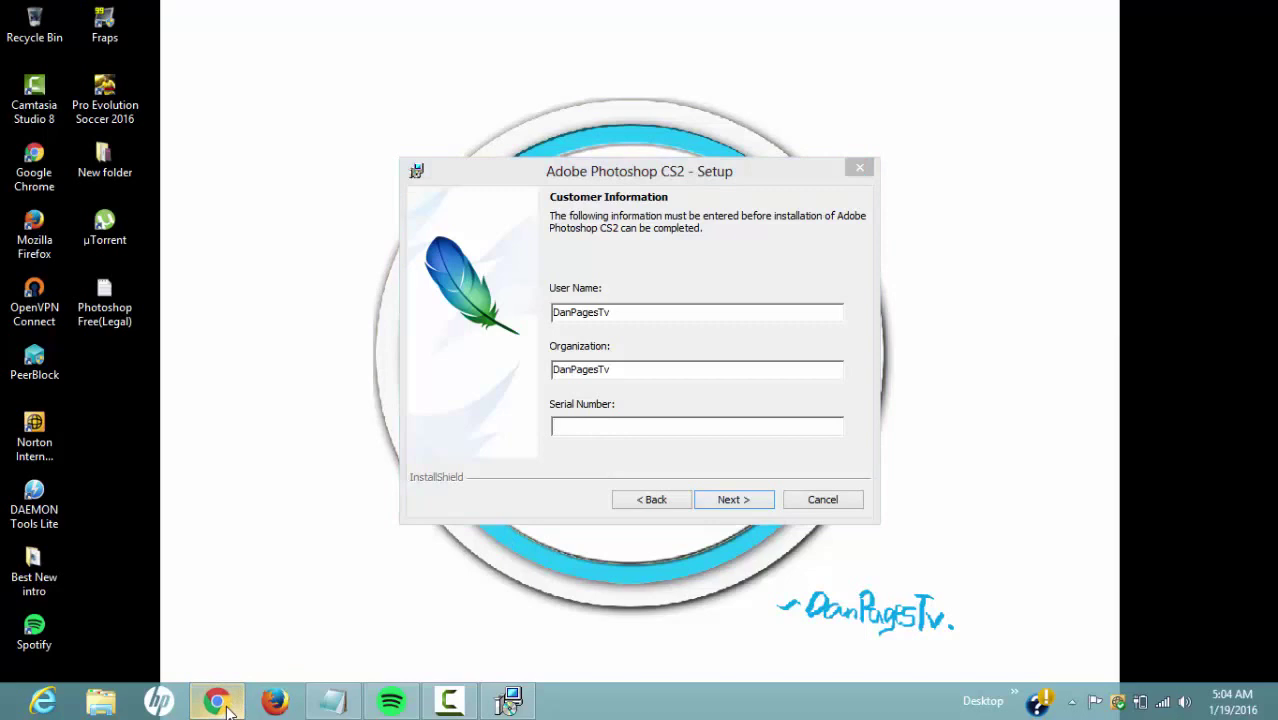
scroll(420, 377, up, 6)
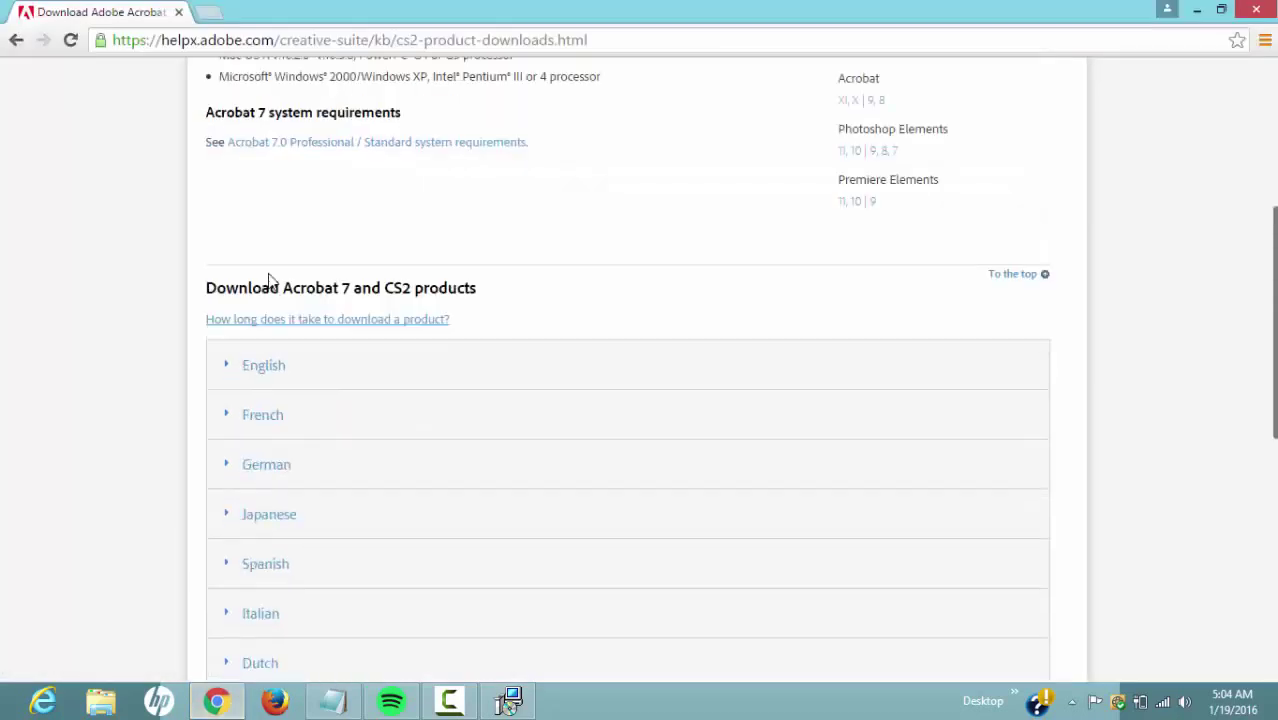
scroll(268, 282, up, 1)
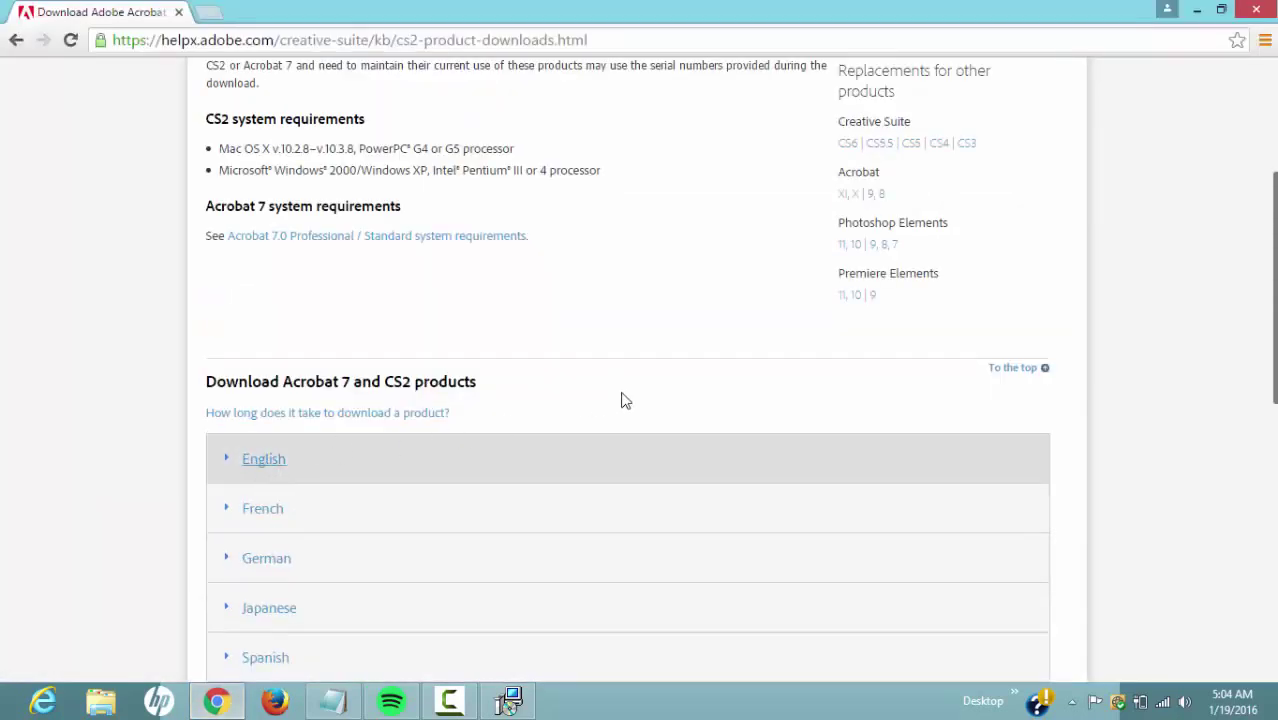
click(712, 438)
scroll(727, 446, down, 7)
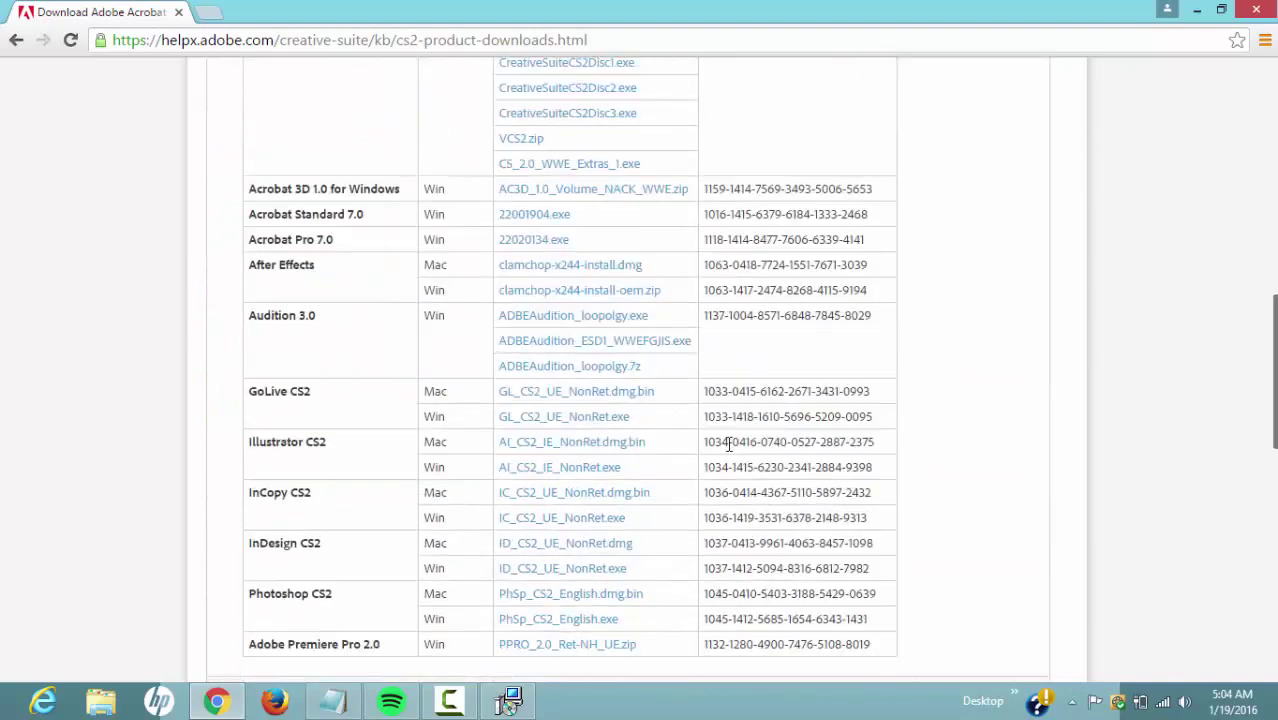
scroll(729, 444, down, 3)
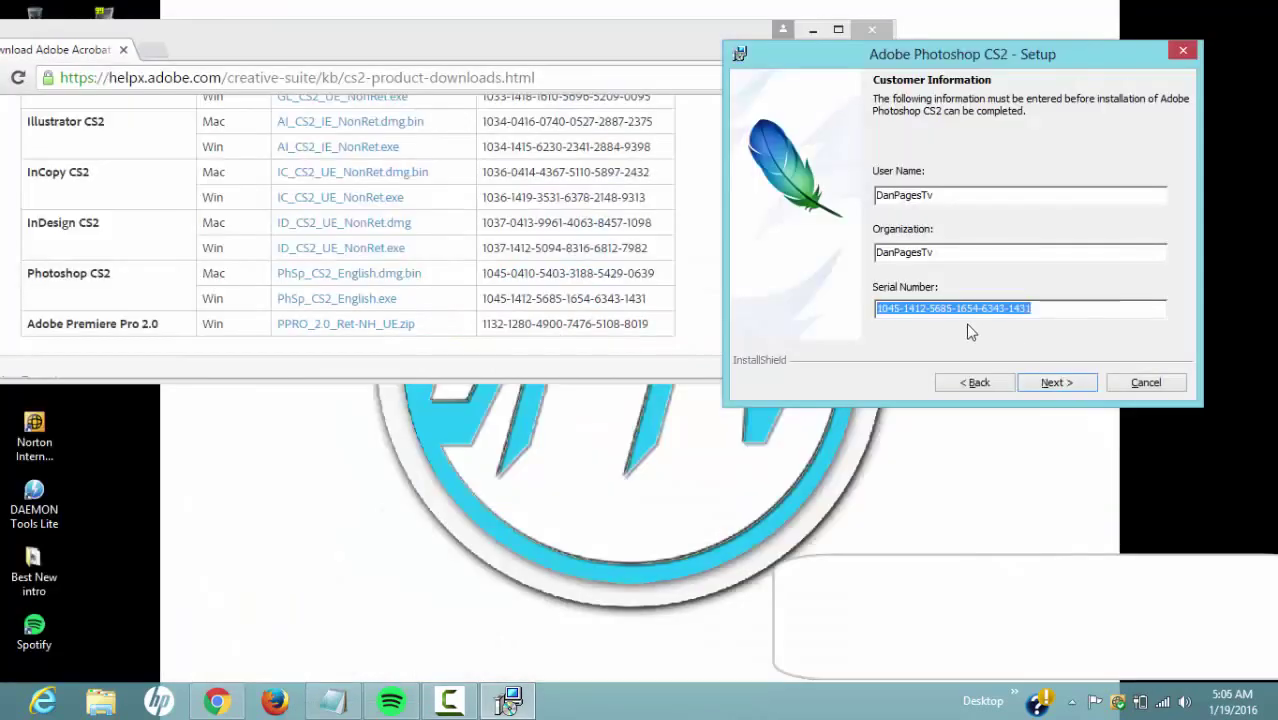
Confirm the customer information and keep the default Program Files install folder.
click(1067, 307)
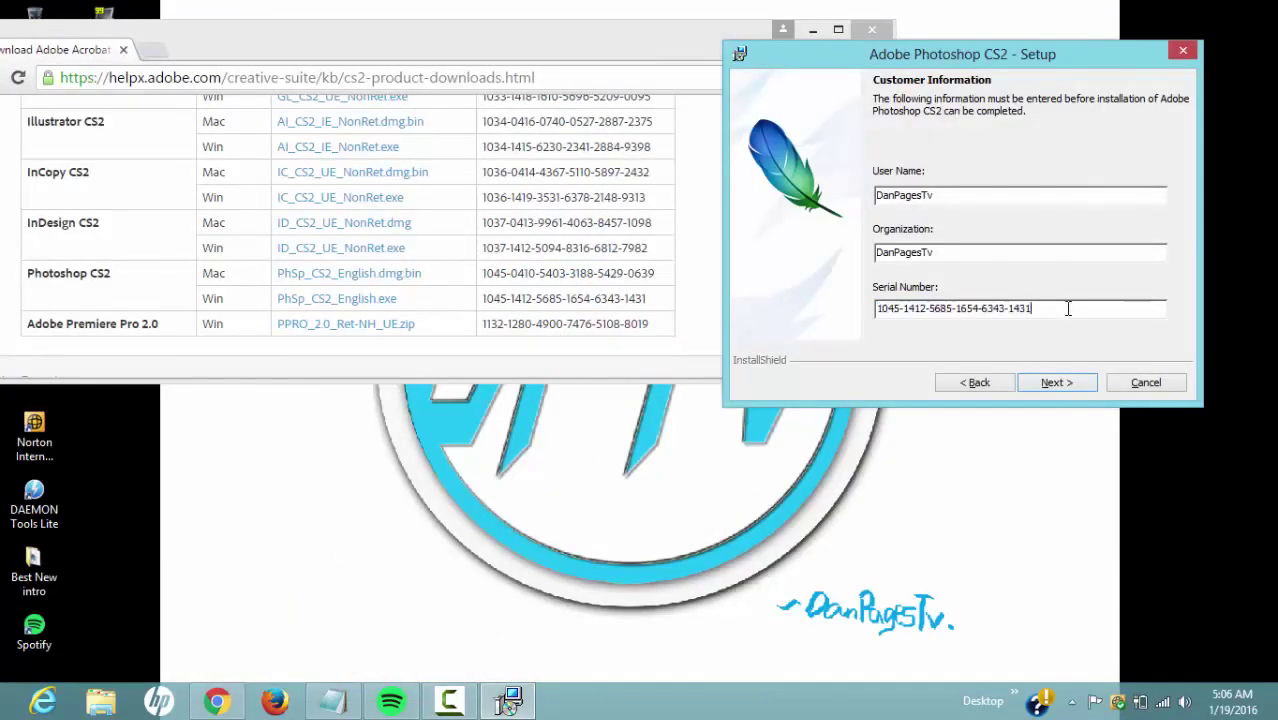
click(1058, 385)
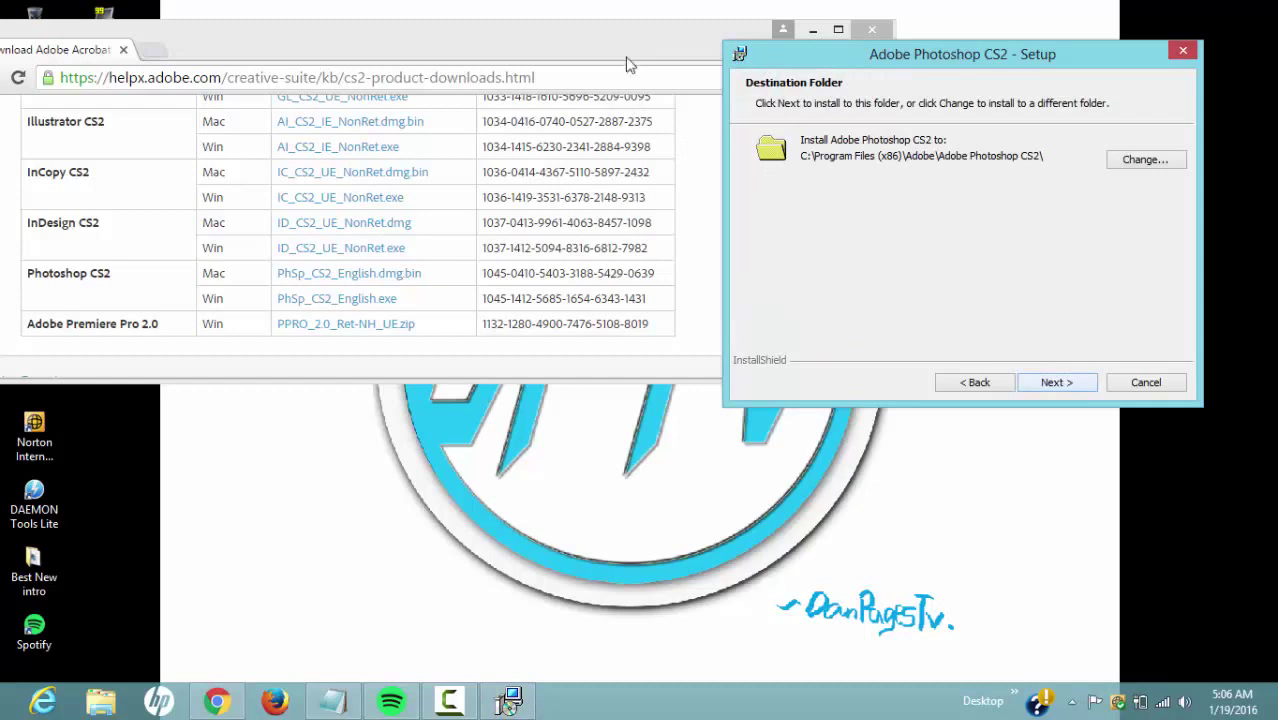
click(817, 27)
drag(773, 67, 511, 140)
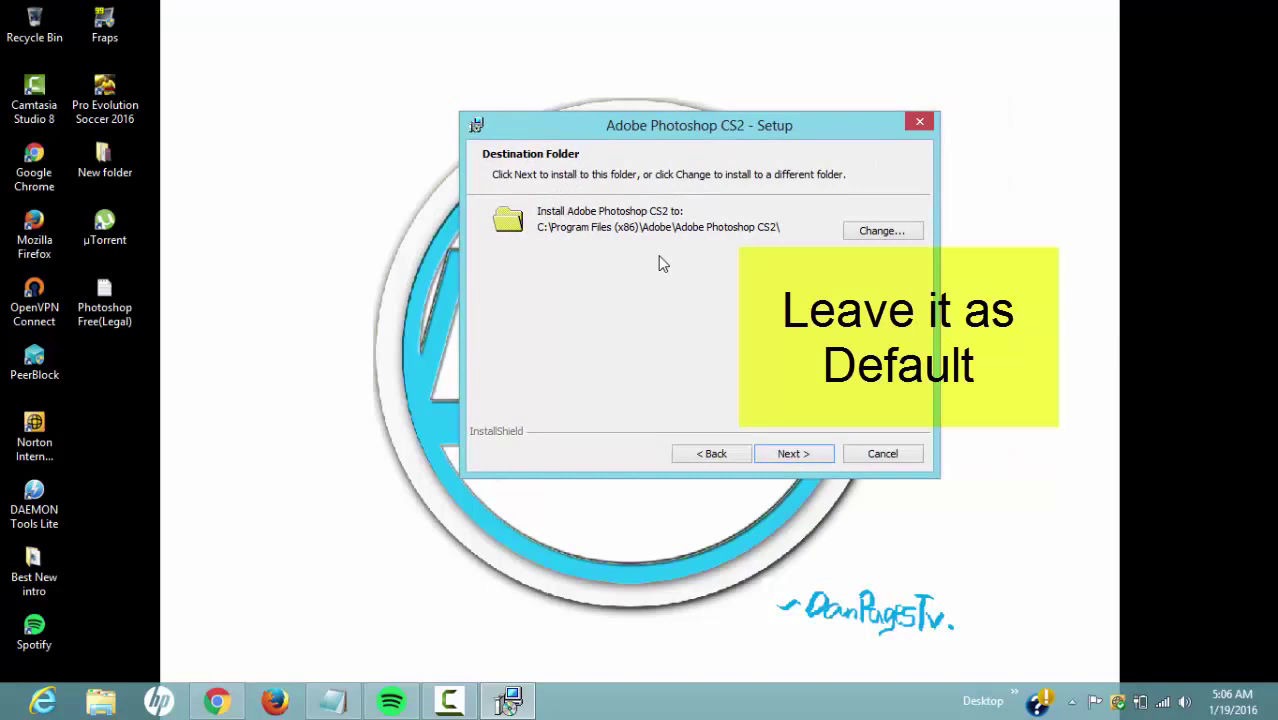
click(804, 455)
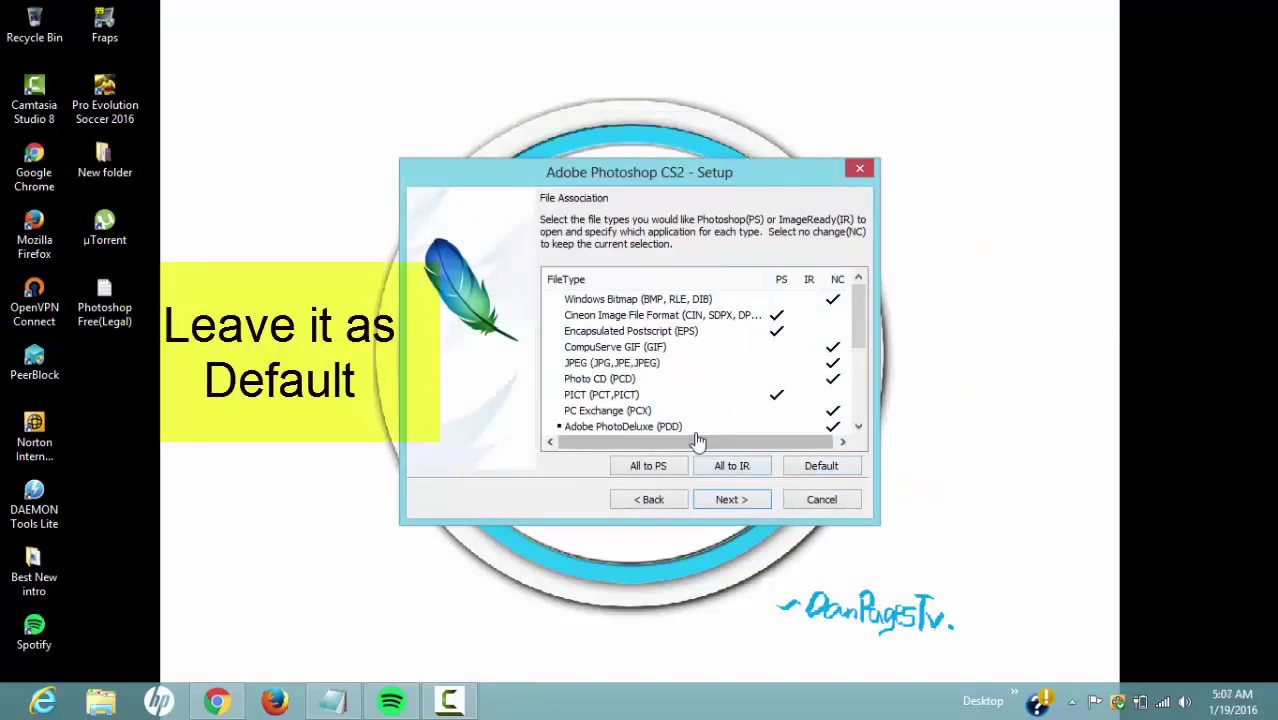
Keep default file associations, install Photoshop CS2, and finish without showing the readme.
click(700, 300)
click(693, 350)
click(797, 382)
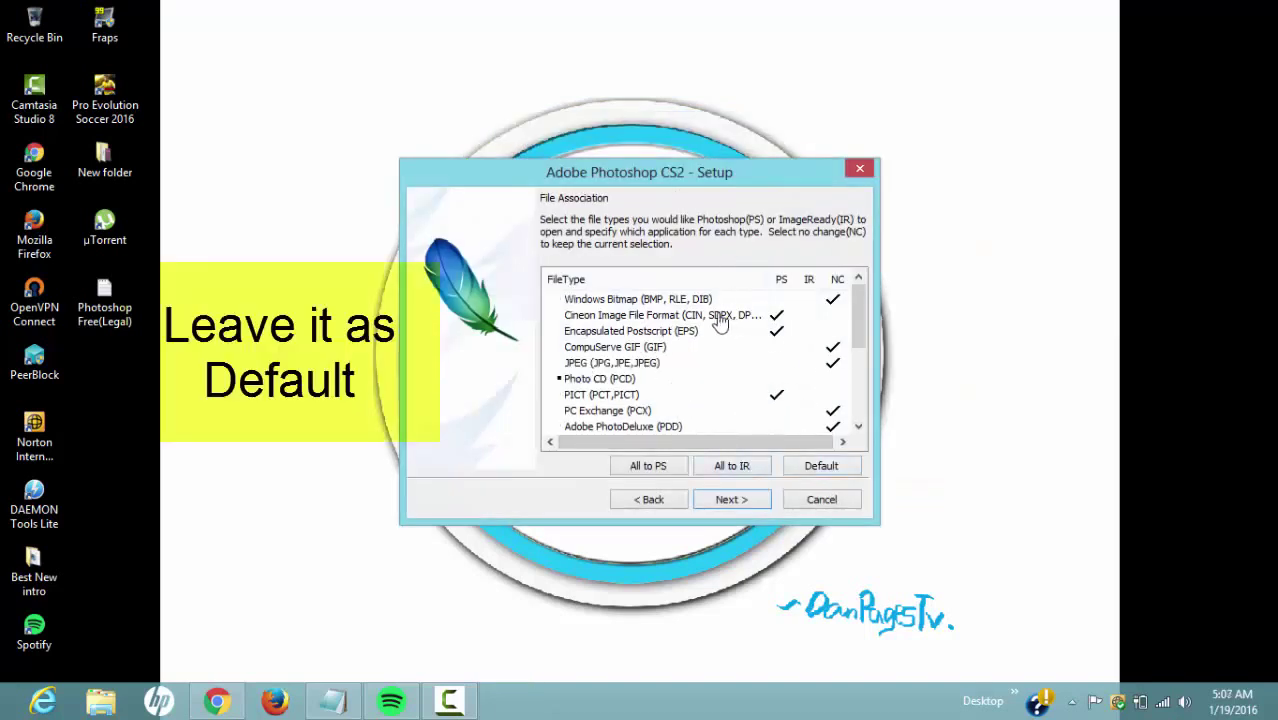
click(755, 501)
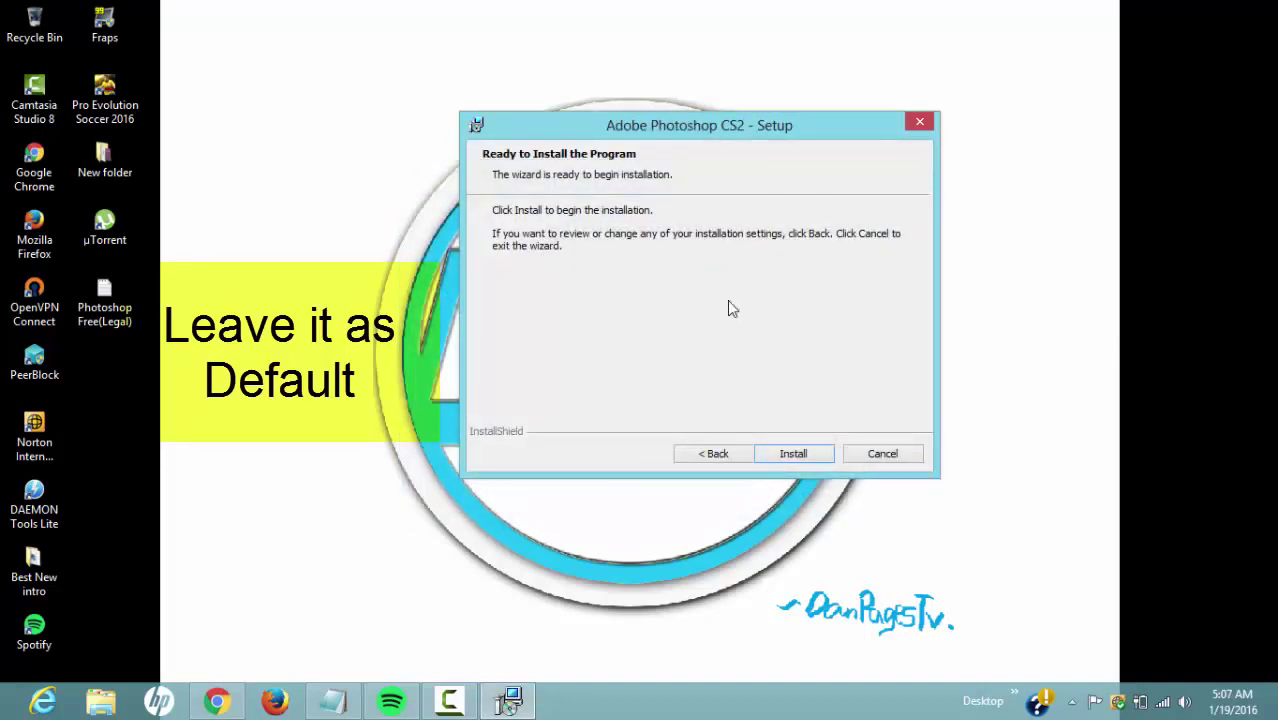
click(813, 453)
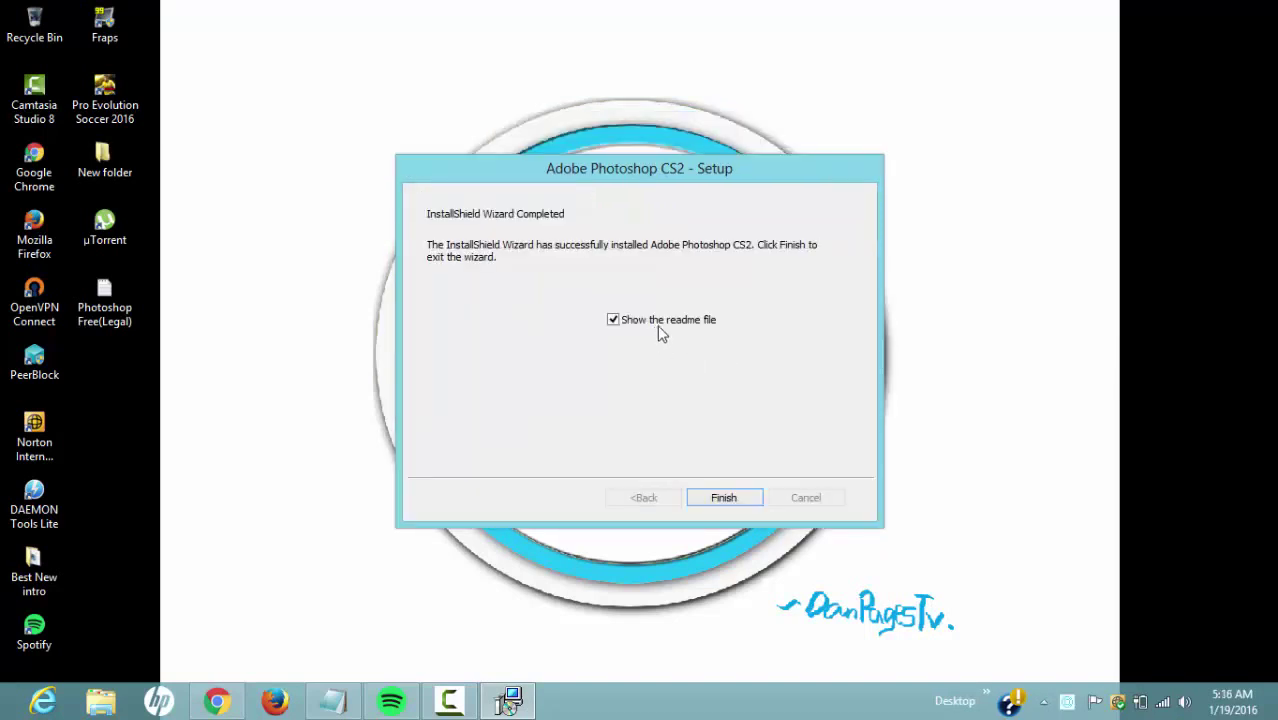
click(613, 322)
click(723, 497)
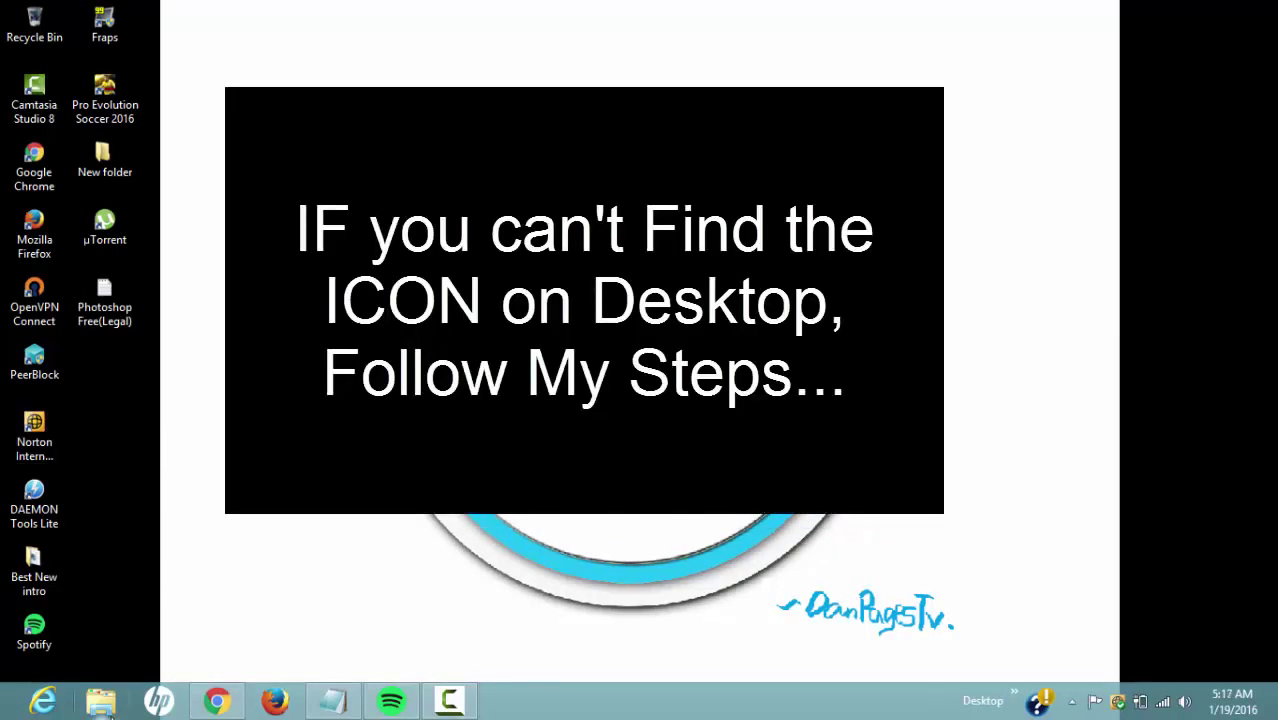
Browse in File Explorer to C:\Program Files (x86)\Adobe\Adobe Photoshop CS2.
click(120, 697)
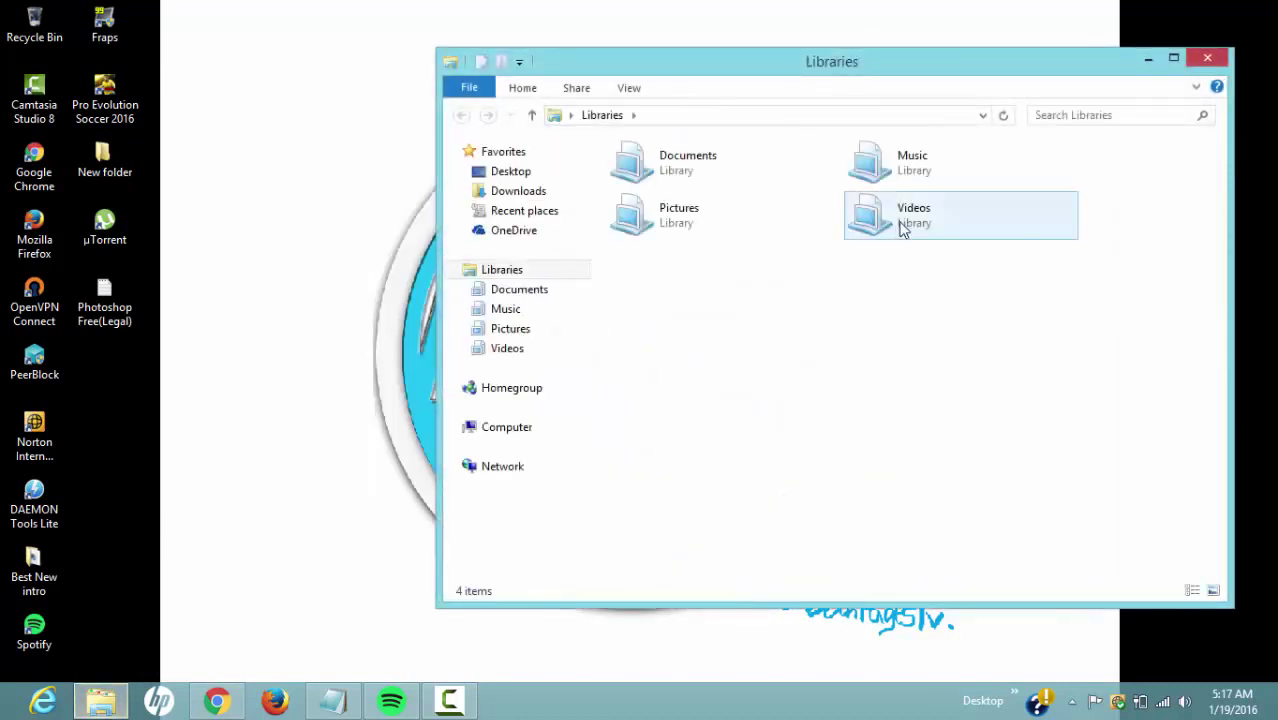
click(540, 446)
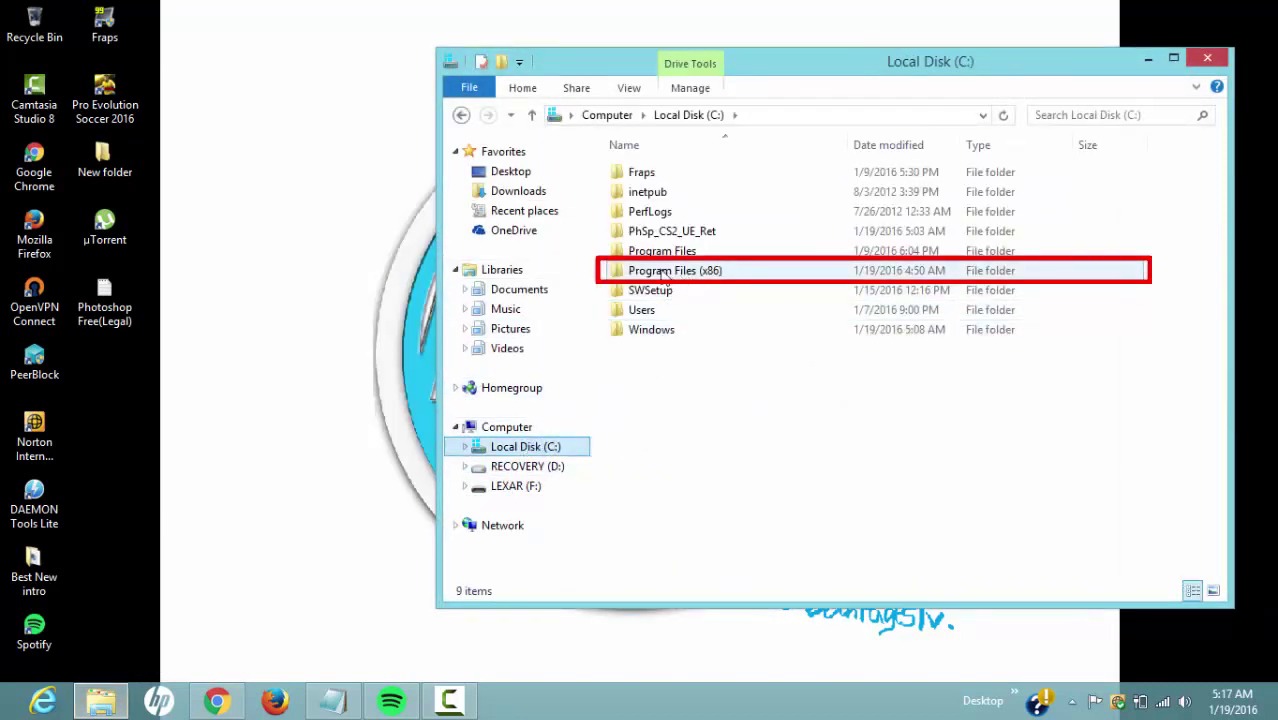
double_click(660, 274)
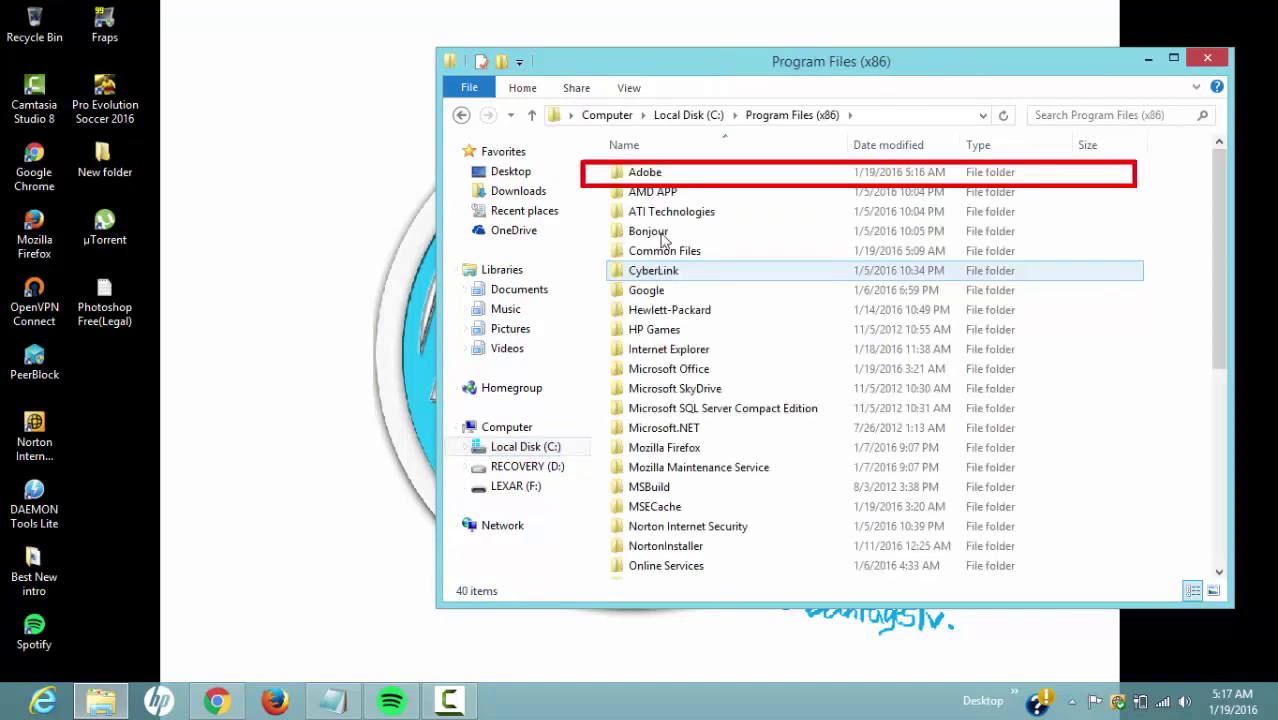
double_click(655, 174)
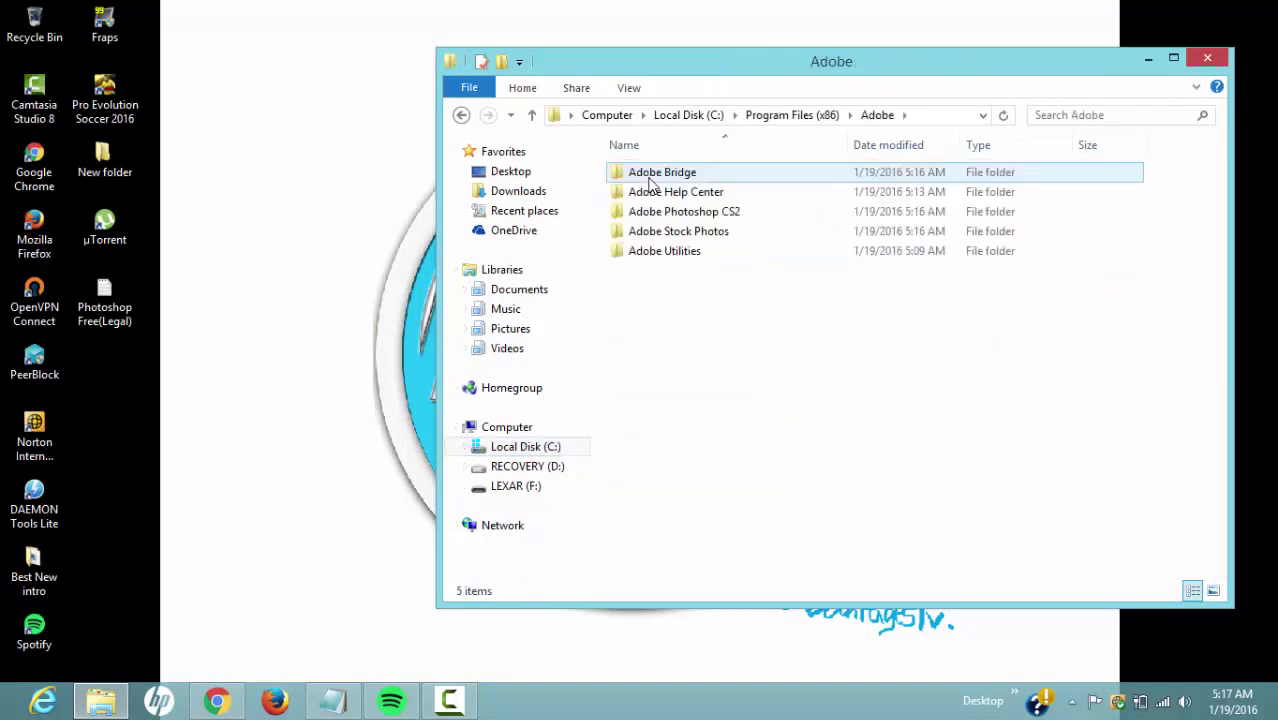
double_click(648, 211)
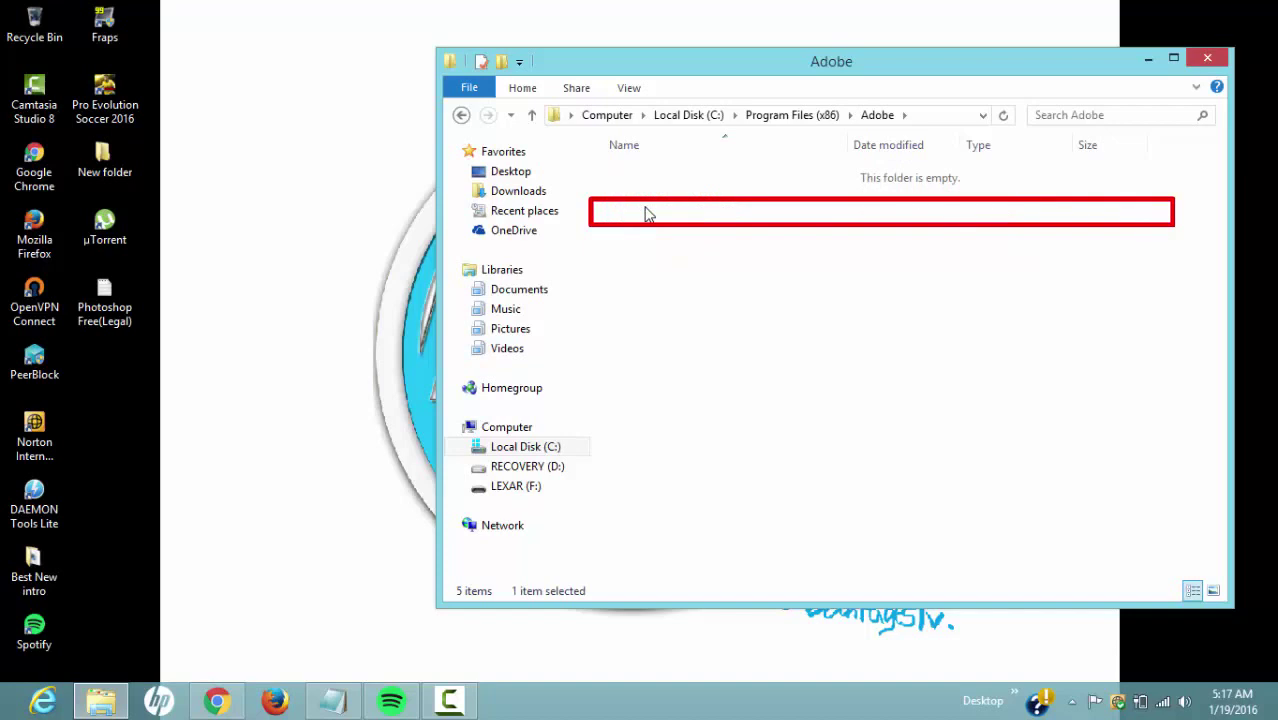
click(645, 213)
scroll(660, 480, down, 10)
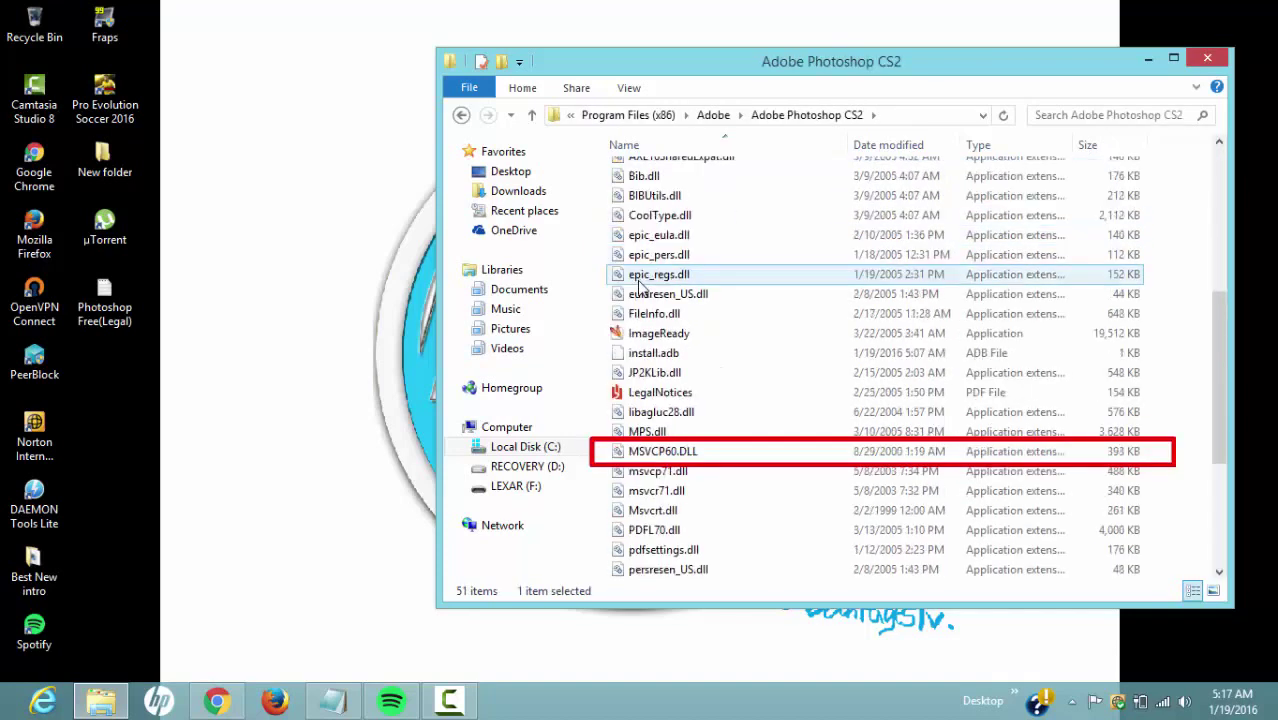
Send the Photoshop application to the desktop as a shortcut.
click(668, 452)
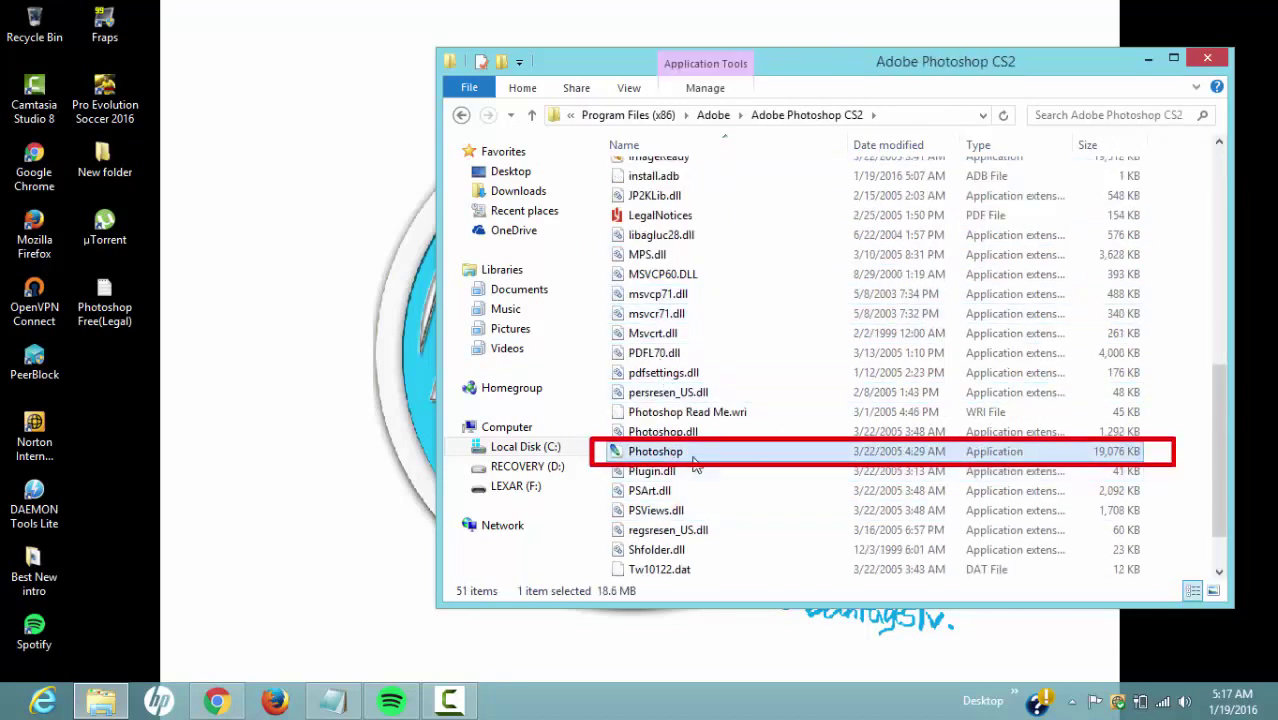
right_click(693, 457)
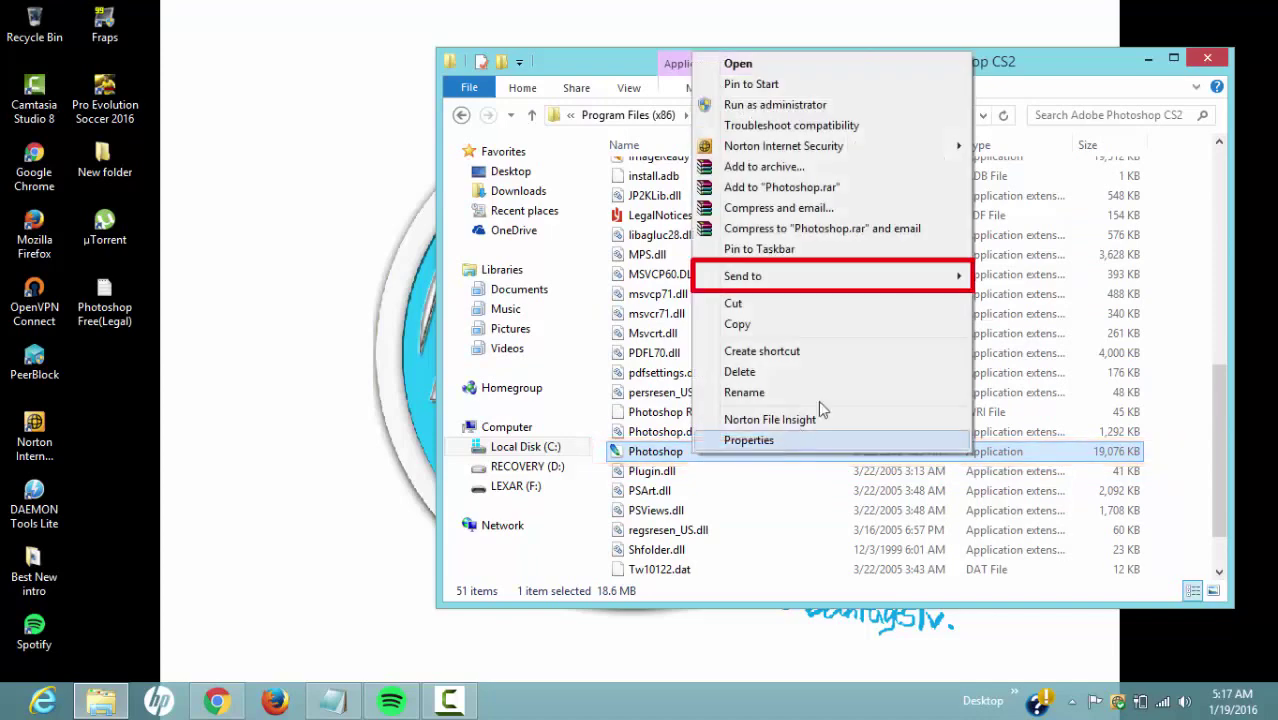
mouse_move(870, 277)
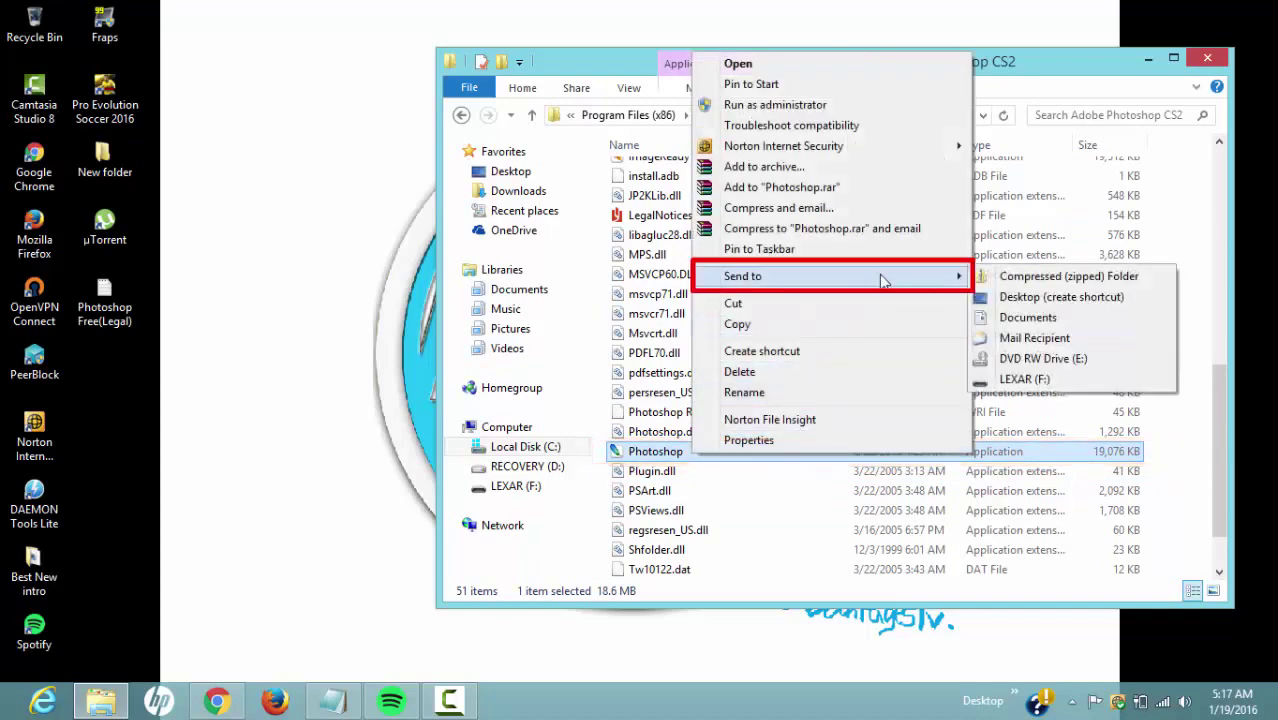
click(1020, 302)
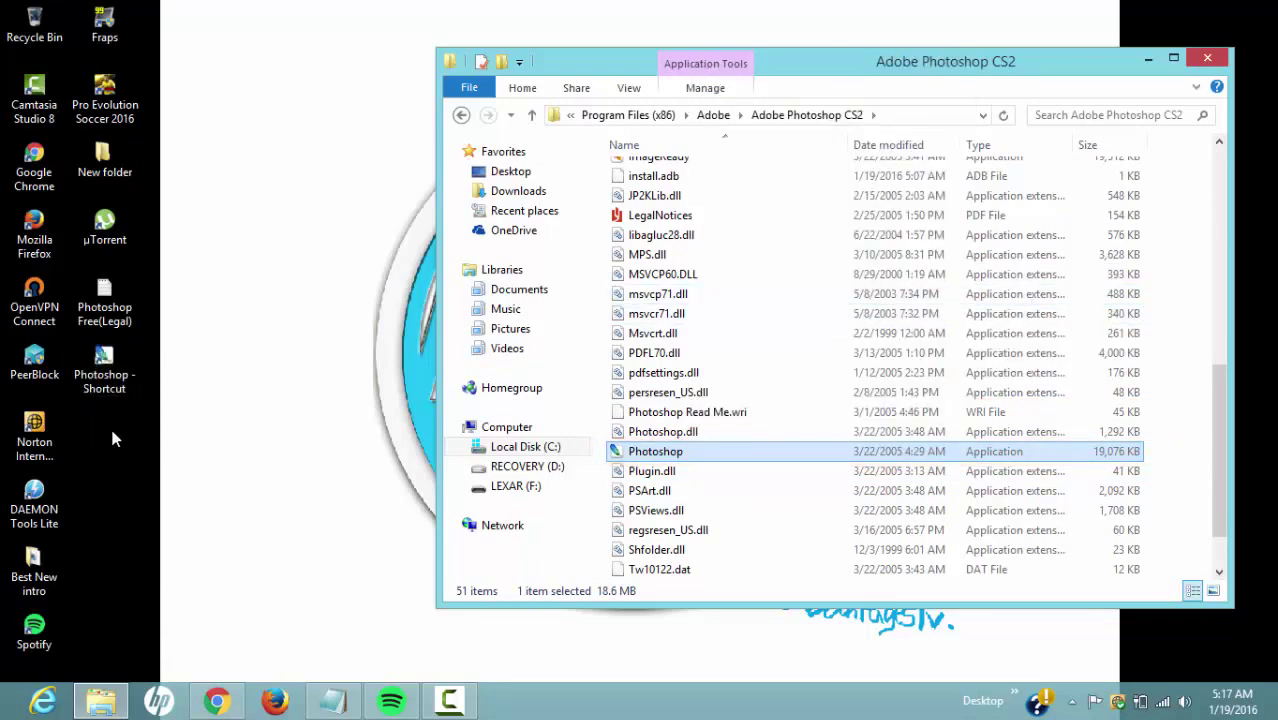
Close the Explorer window and start Photoshop CS2 from the 'Photoshop - Shortcut' desktop icon.
click(1207, 58)
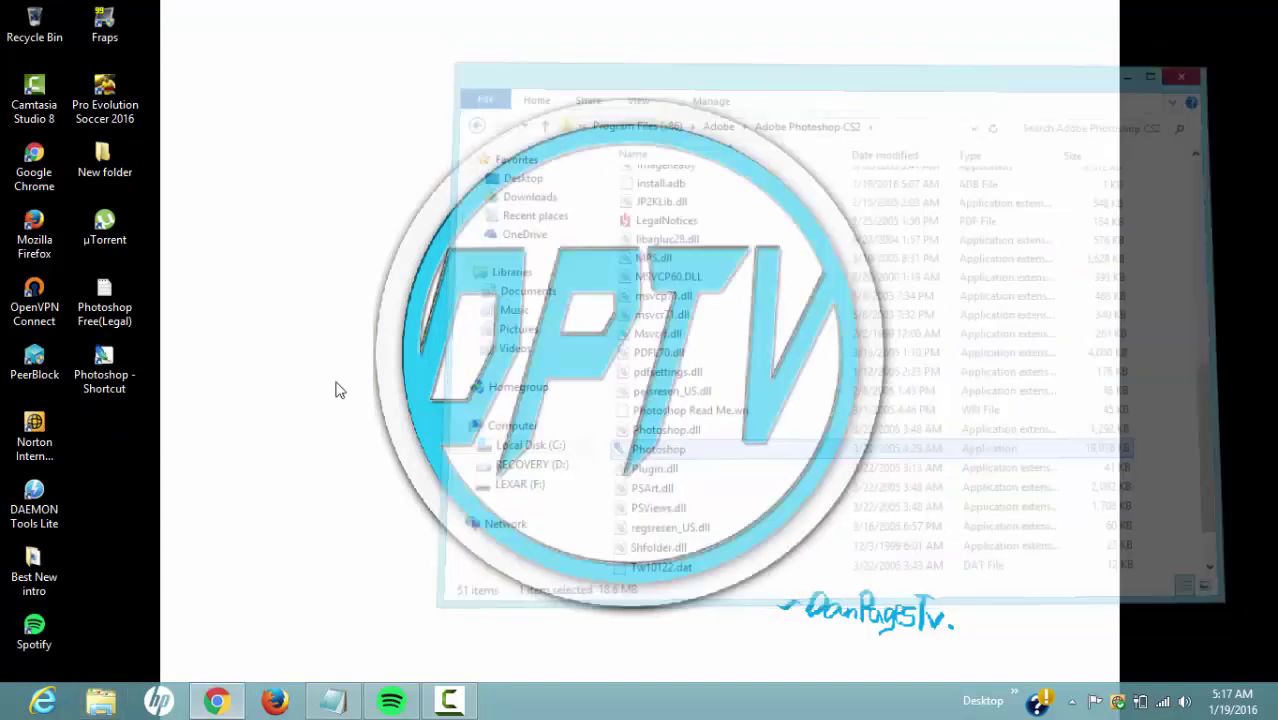
click(128, 366)
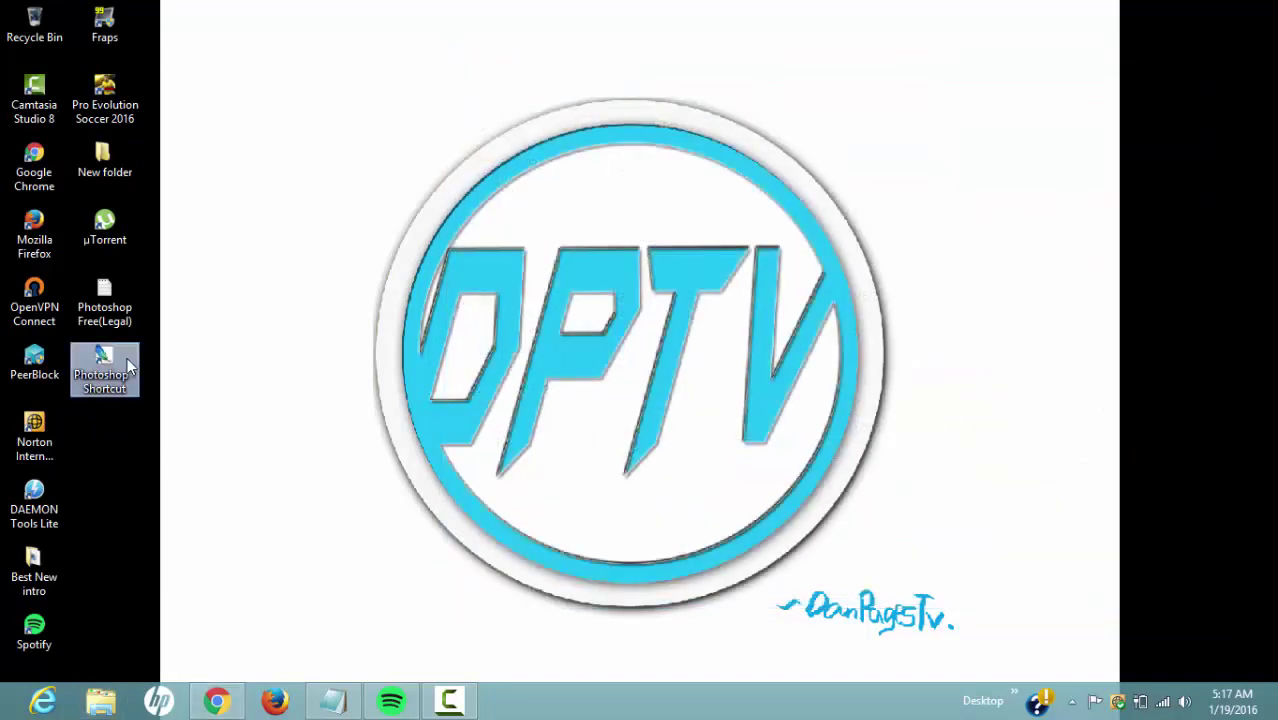
double_click(128, 366)
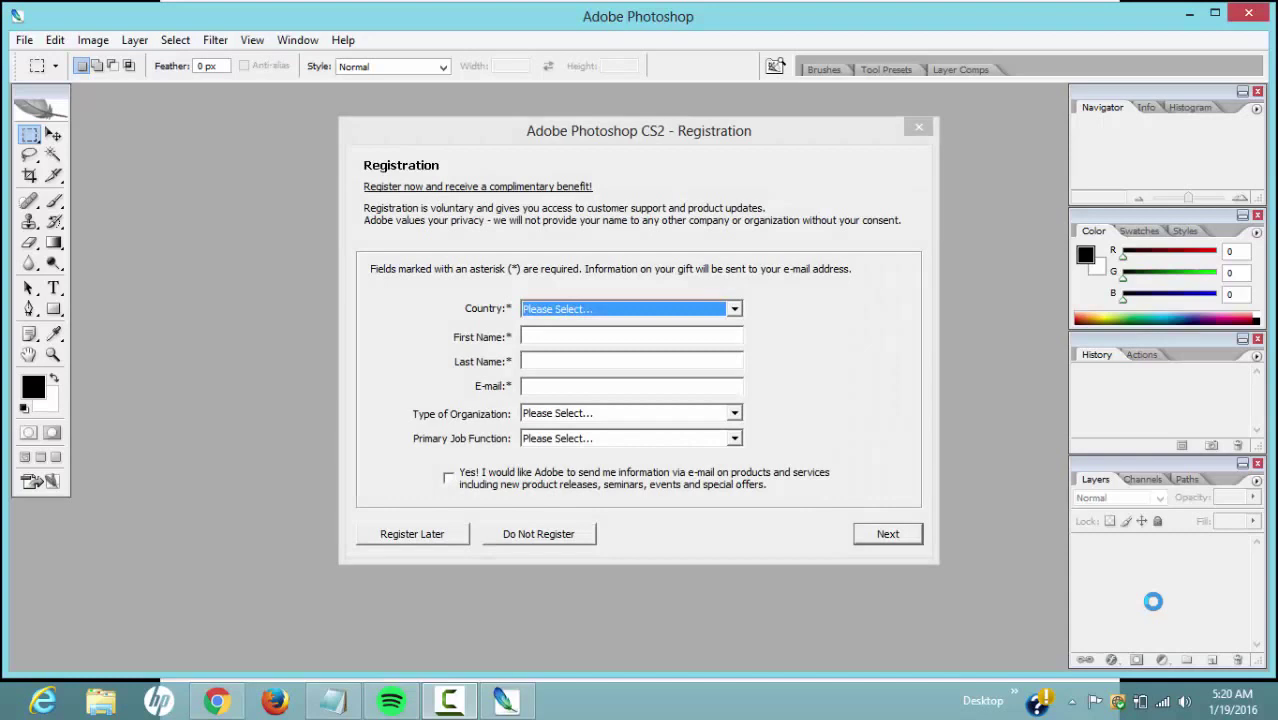
Dismiss the Registration prompt, accept the Adobe Updater Preferences, and bring up the File menu.
key(Escape)
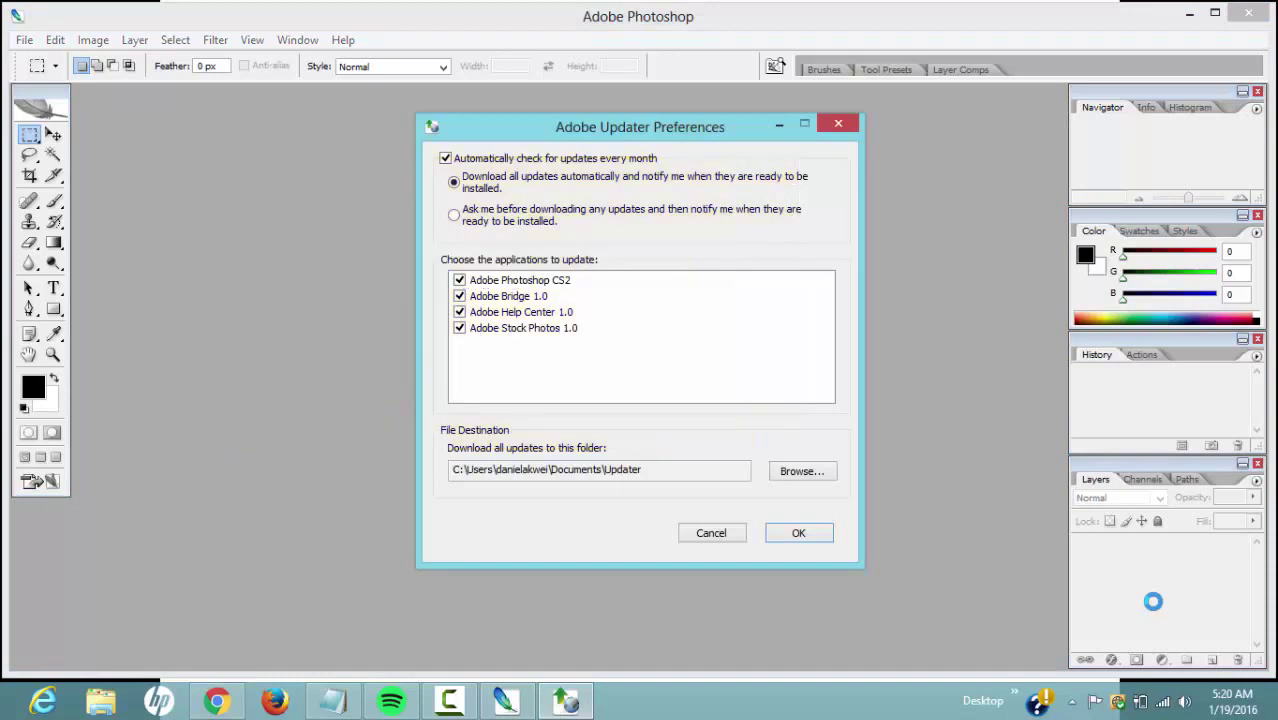
key(Return)
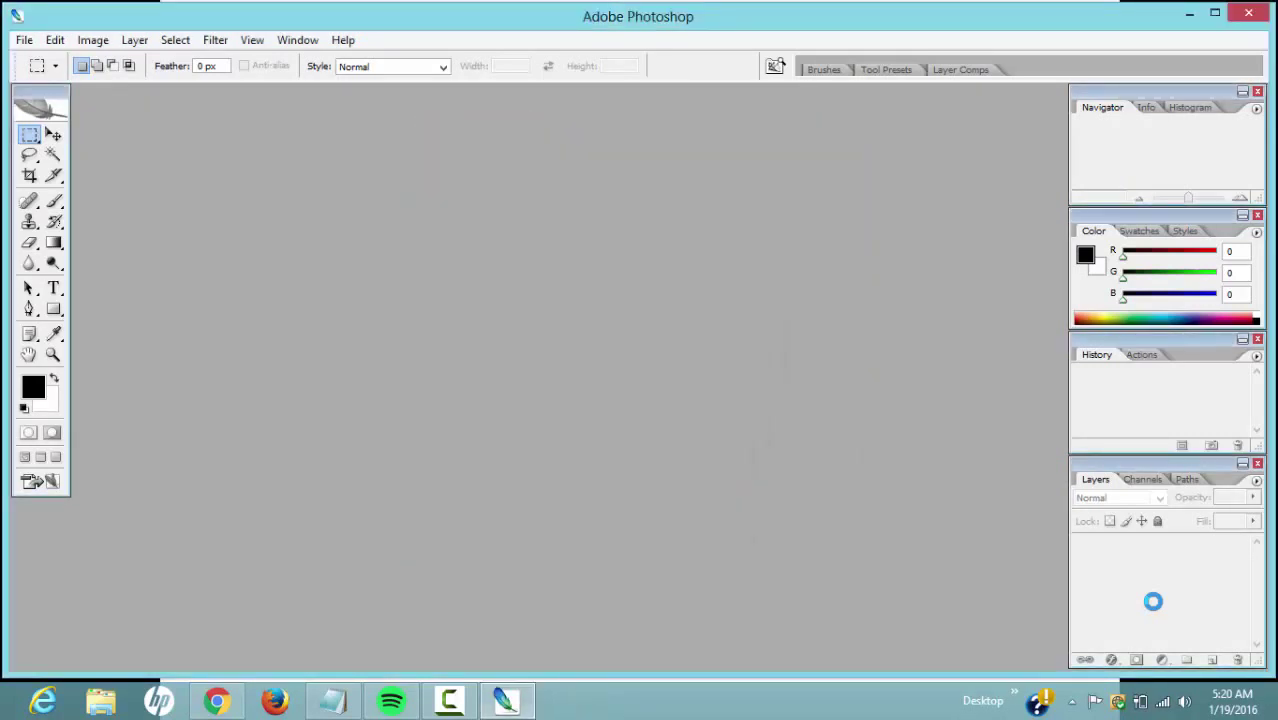
key(alt+f)
key(Down)
Create a new blank Untitled-1 document with the default settings via File > New.
key(Up)
key(Return)
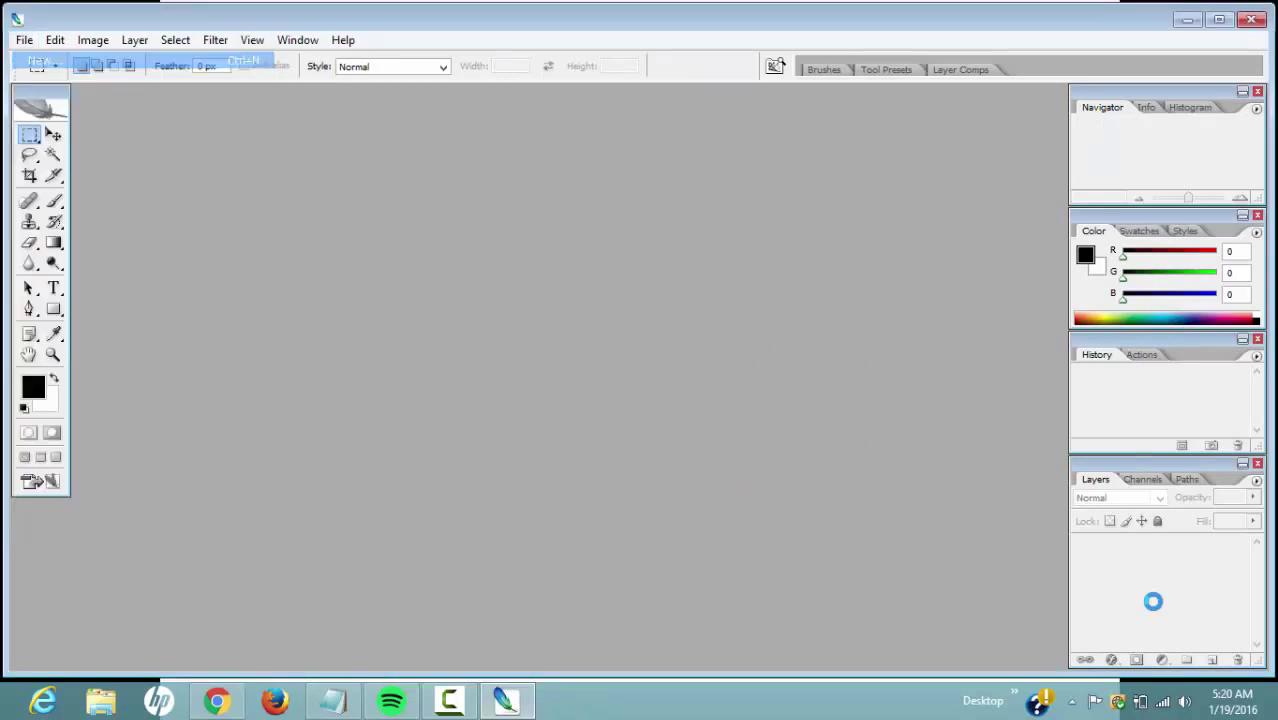
key(Return)
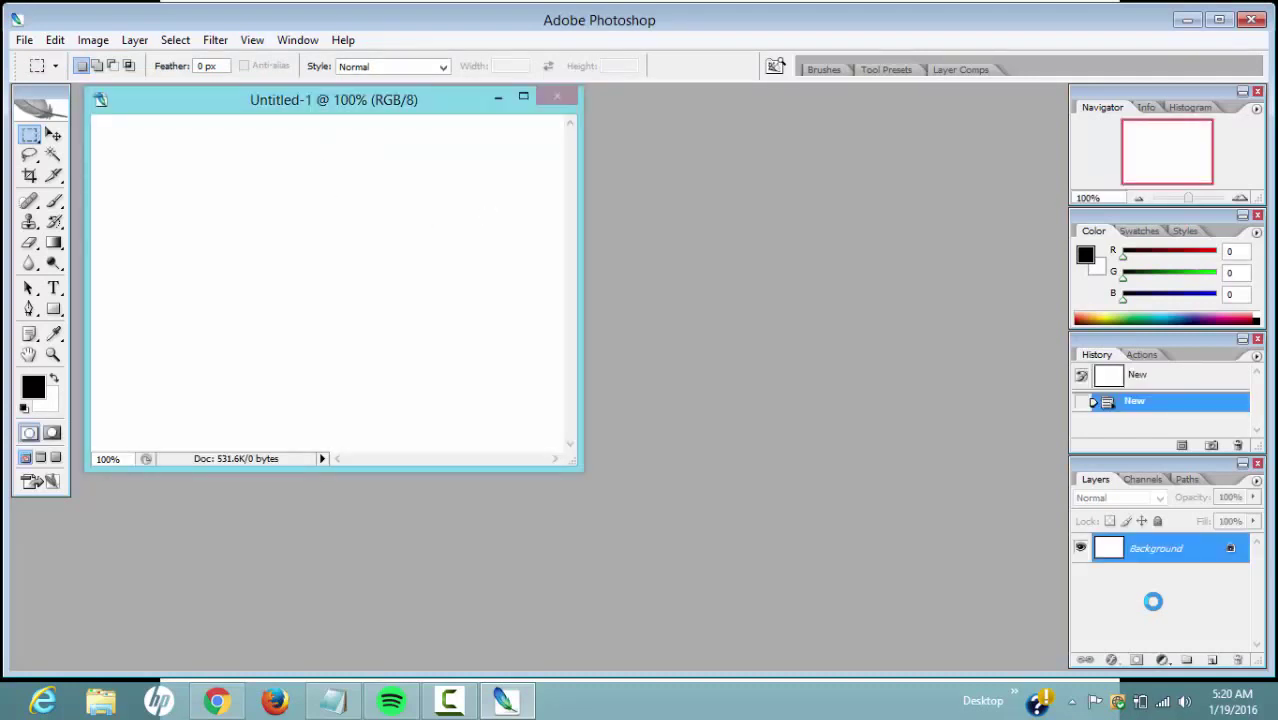
Maximize Untitled-1 and draw a rectangular marquee near the canvas centre, shifted slightly lower.
drag(480, 99, 558, 120)
click(594, 123)
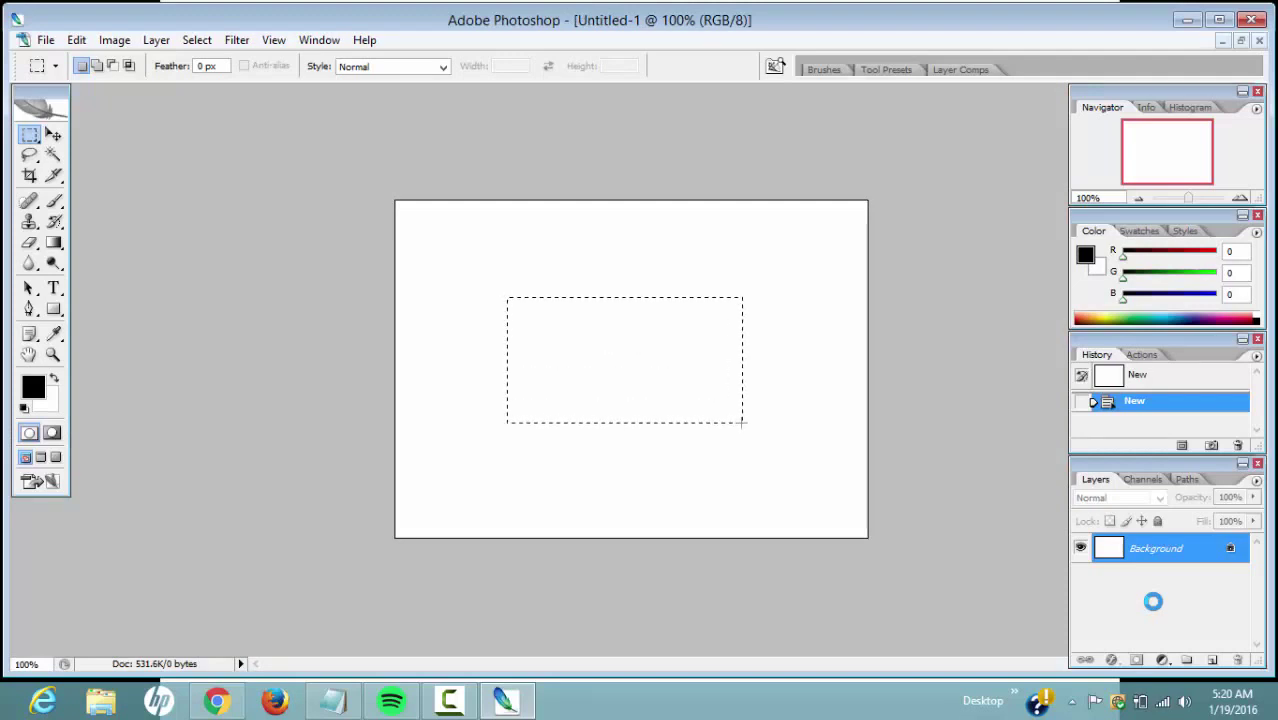
drag(741, 422, 743, 426)
mouse_move(625, 361)
mouse_down()
mouse_move(617, 301)
mouse_move(620, 372)
mouse_up()
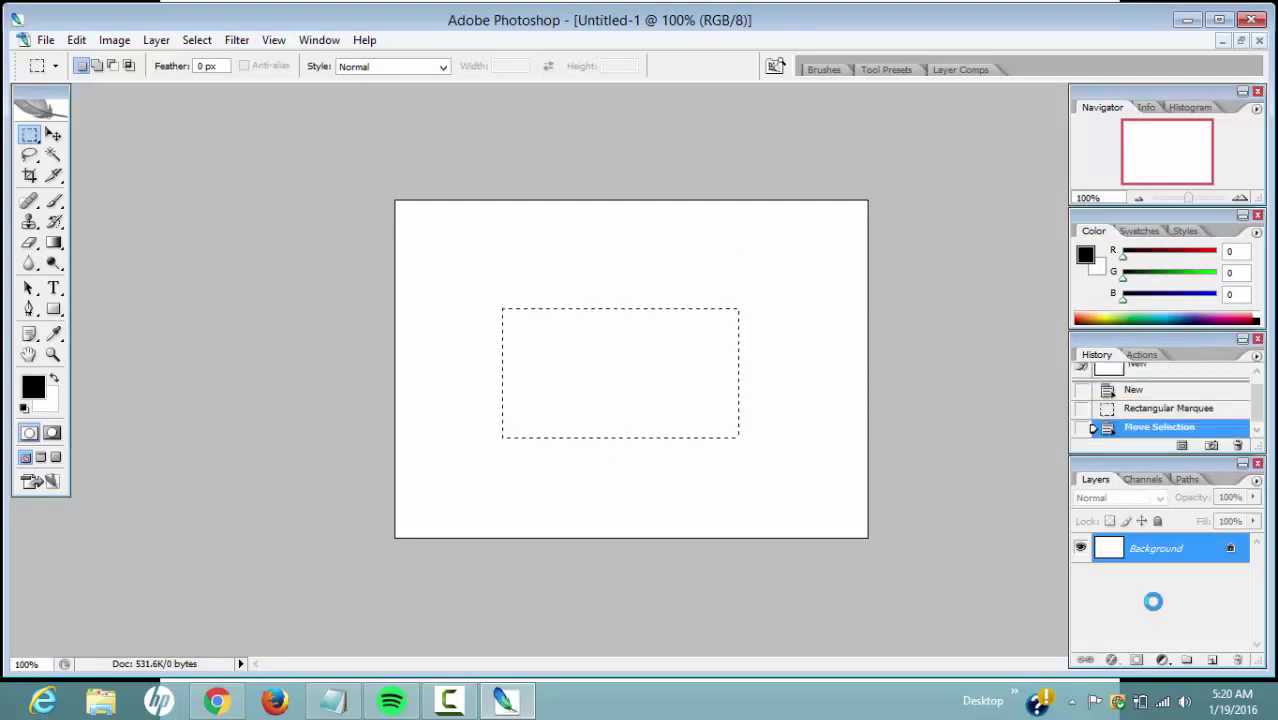